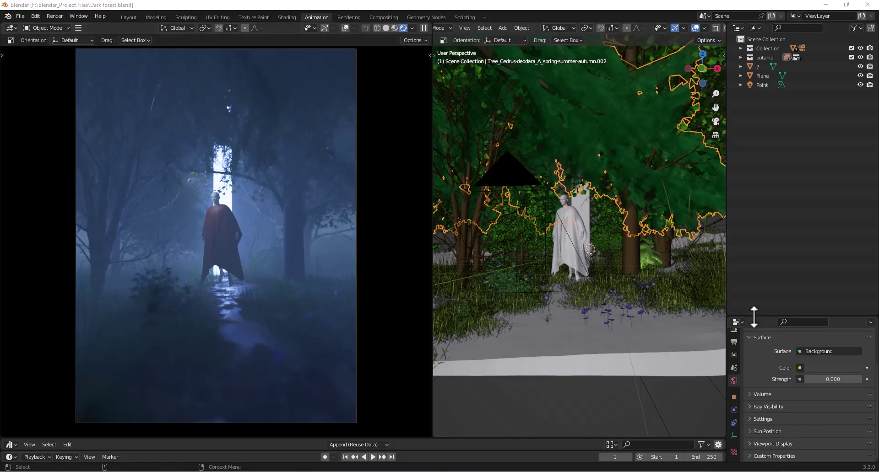
Step: Enlarge the Properties editor vertically and widen the solid-shaded 3D viewport beside the rendered camera view
drag(755, 316, 761, 231)
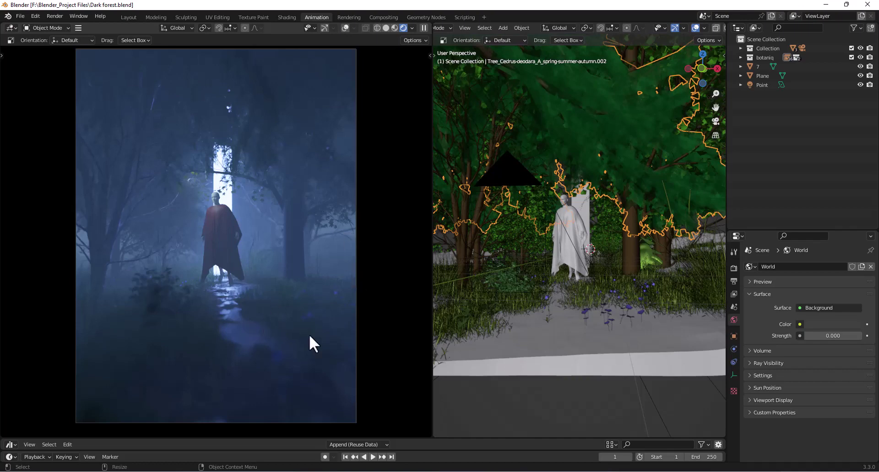
scroll(560, 325, down, 3)
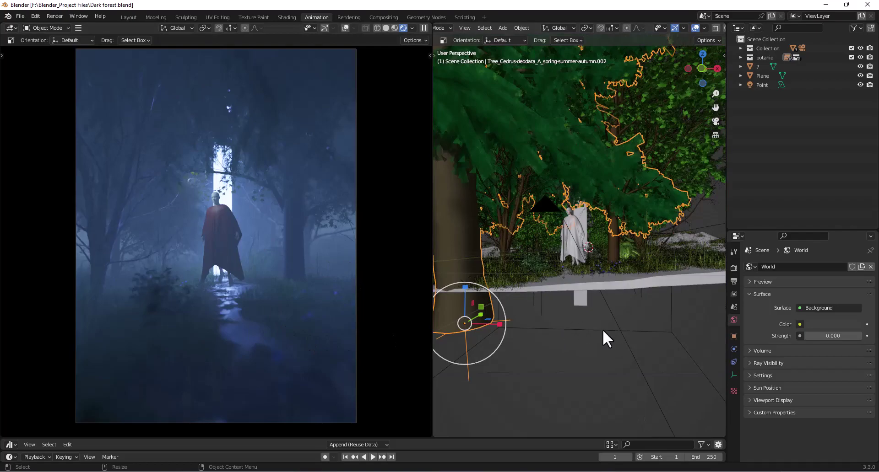
middle_drag(603, 332, 620, 324)
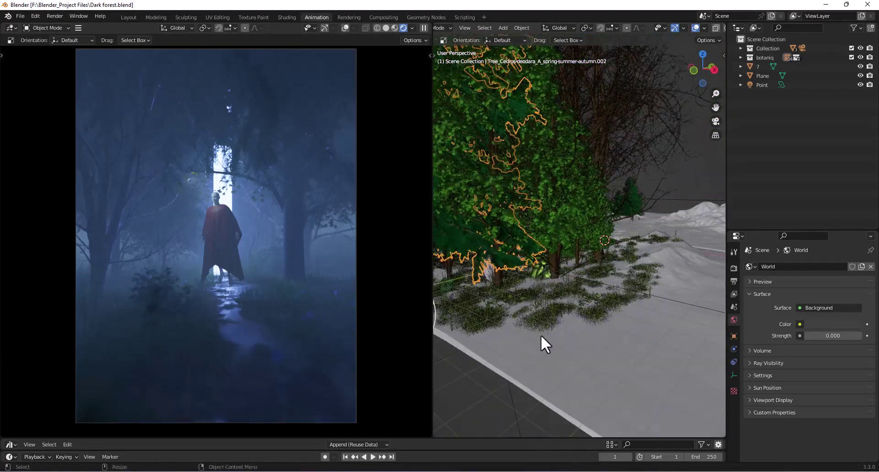
scroll(541, 335, down, 4)
middle_drag(617, 270, 614, 290)
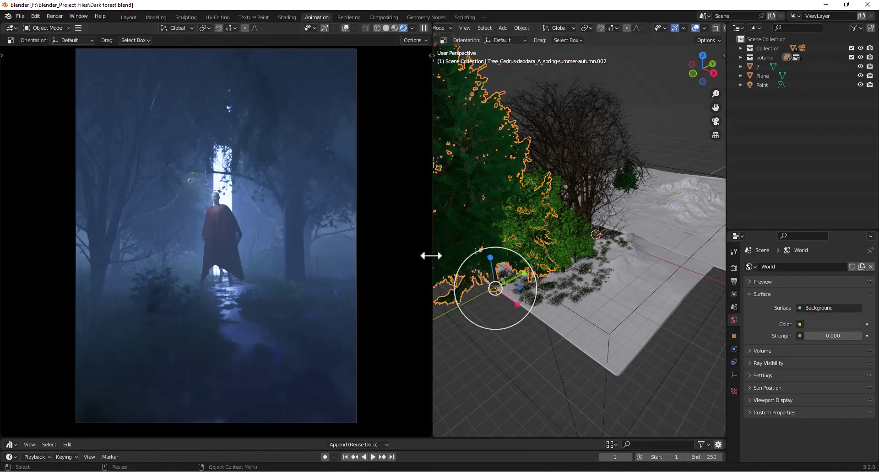
drag(431, 256, 325, 256)
Step: Inspect the terrain and trees of the forest scene from outside the camera view, selecting the ground plane
alt+drag(583, 260, 533, 253)
alt+right_drag(533, 253, 605, 287)
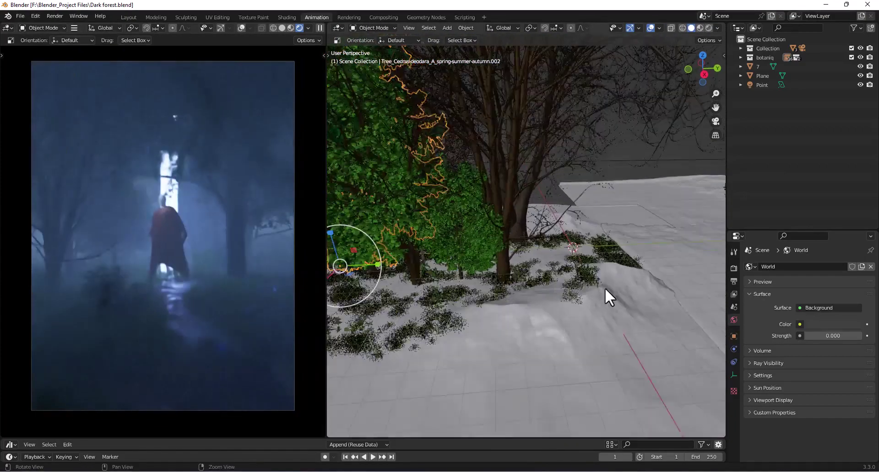
alt+middle_drag(605, 287, 537, 282)
alt+right_drag(537, 282, 569, 274)
alt+middle_drag(532, 286, 503, 303)
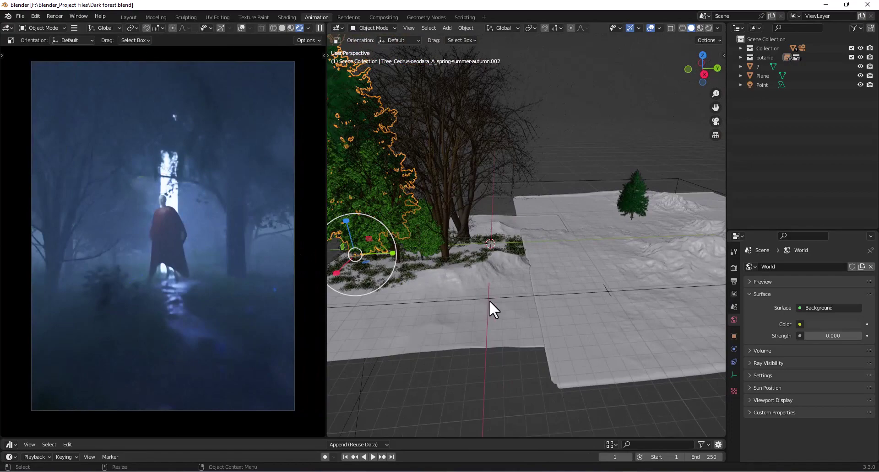
click(490, 301)
click(586, 281)
Step: Select the caped human figure standing in front of the tall upright slab
alt+drag(566, 249, 534, 229)
alt+right_drag(534, 229, 490, 216)
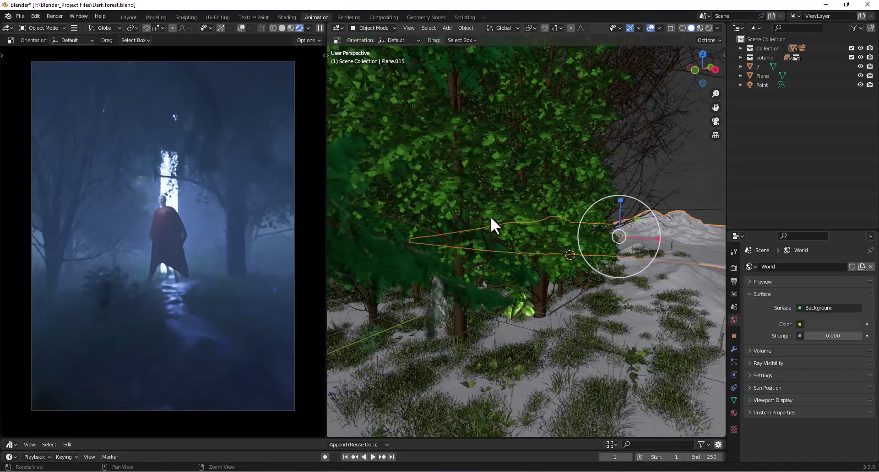
alt+middle_drag(446, 234, 489, 236)
alt+drag(467, 260, 478, 257)
alt+right_drag(478, 257, 567, 269)
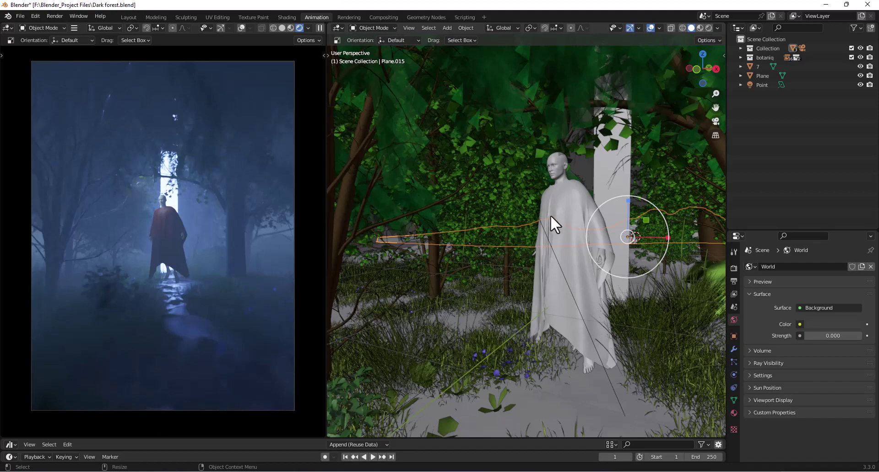
click(573, 209)
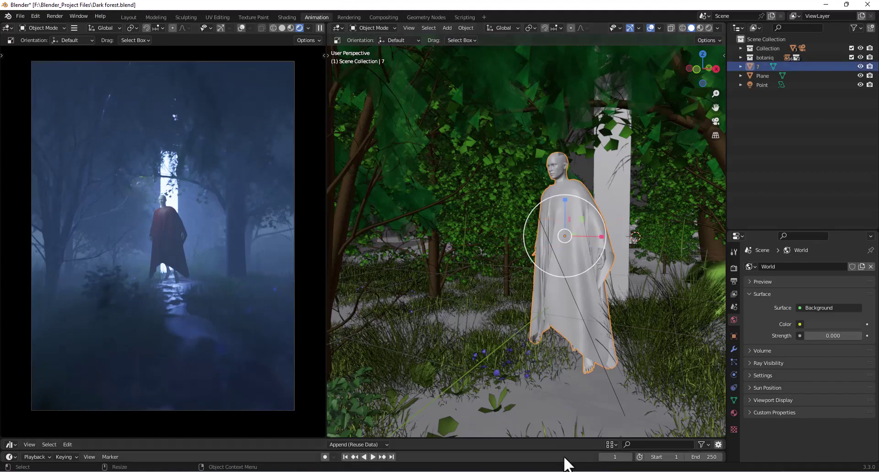
Step: Switch to the browser and review The Environment Kitbash product page, including its versions, videos and list of included assets
click(579, 471)
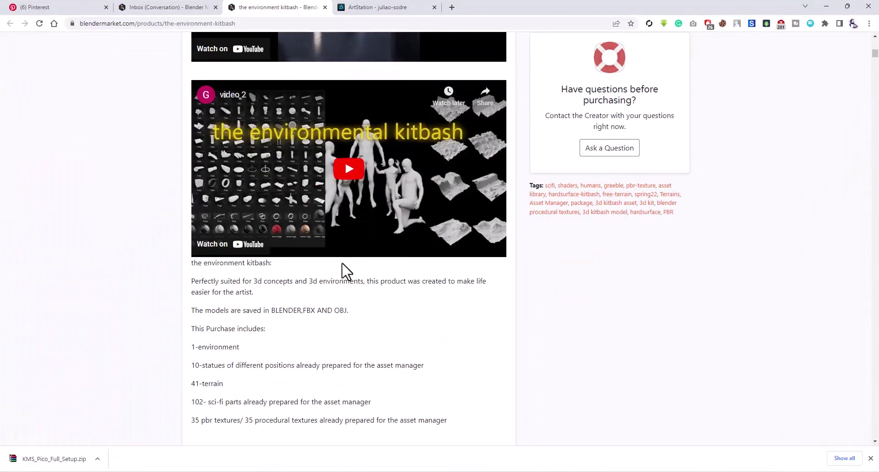
scroll(343, 271, up, 12)
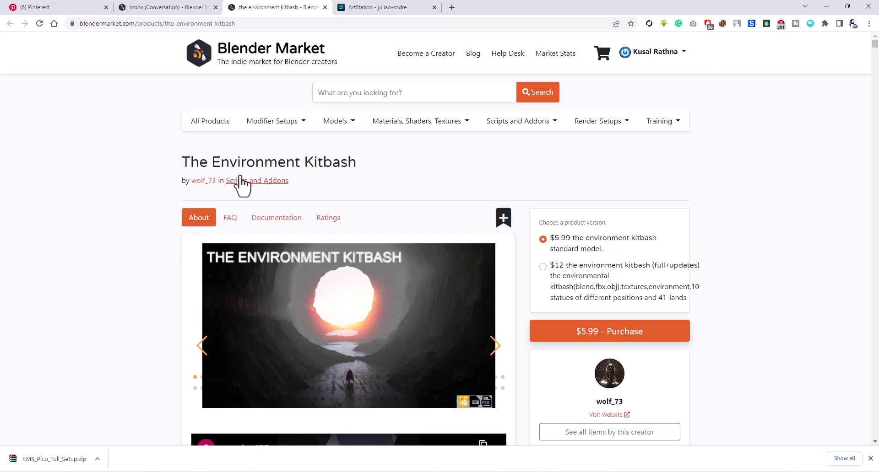
scroll(484, 161, down, 2)
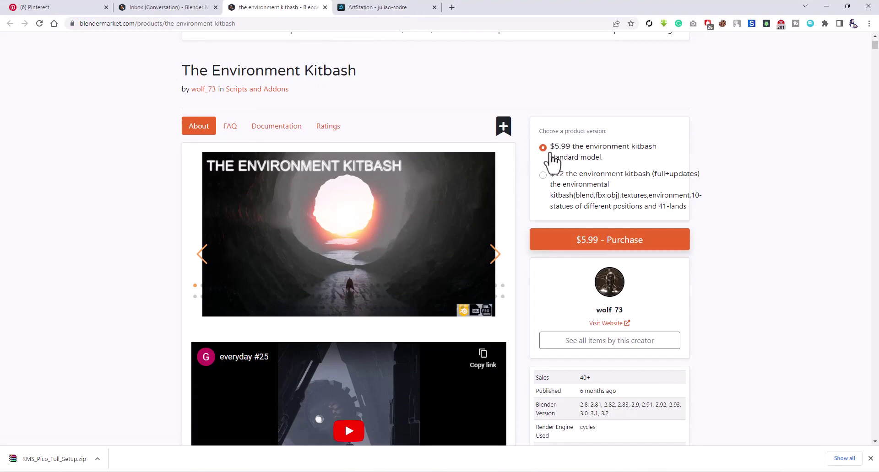
scroll(412, 256, down, 1)
scroll(411, 249, down, 1)
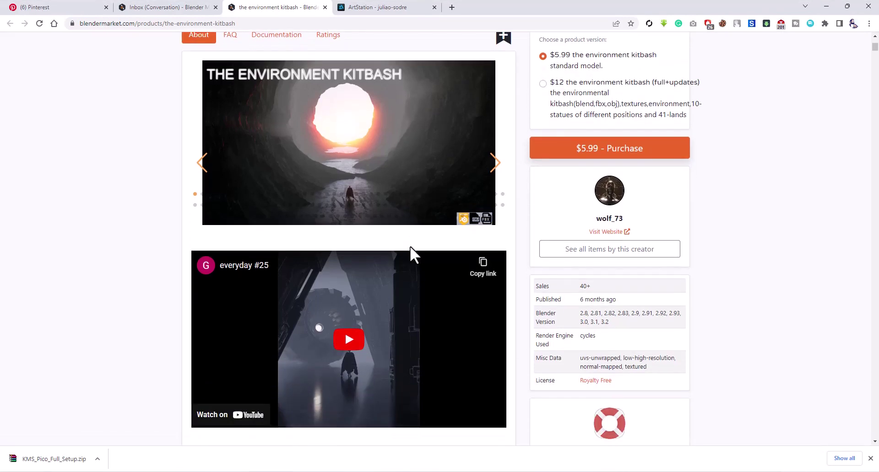
scroll(407, 240, down, 4)
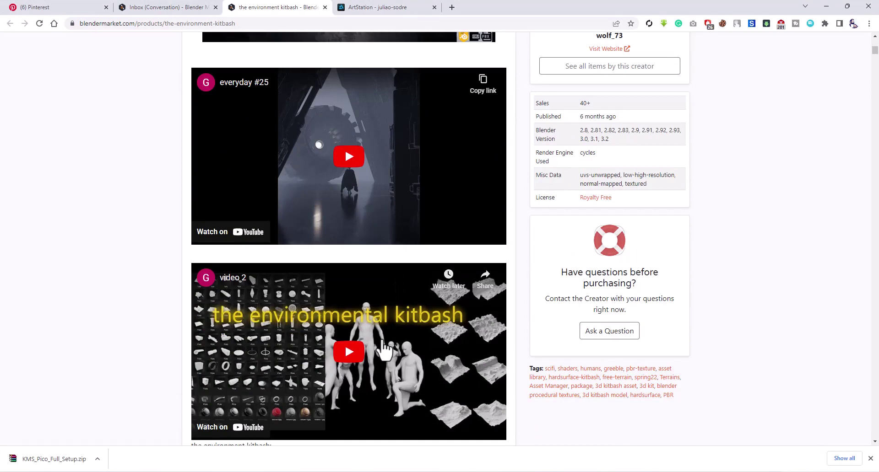
scroll(383, 350, down, 1)
scroll(383, 351, down, 2)
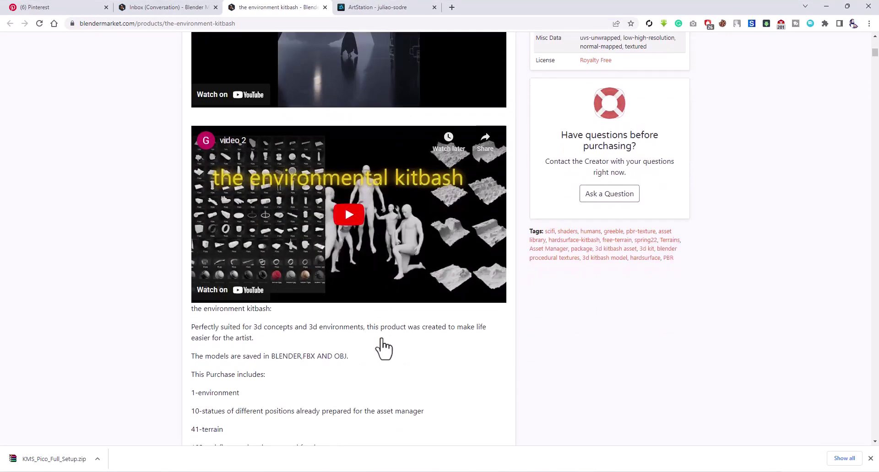
scroll(383, 350, up, 1)
scroll(343, 348, down, 2)
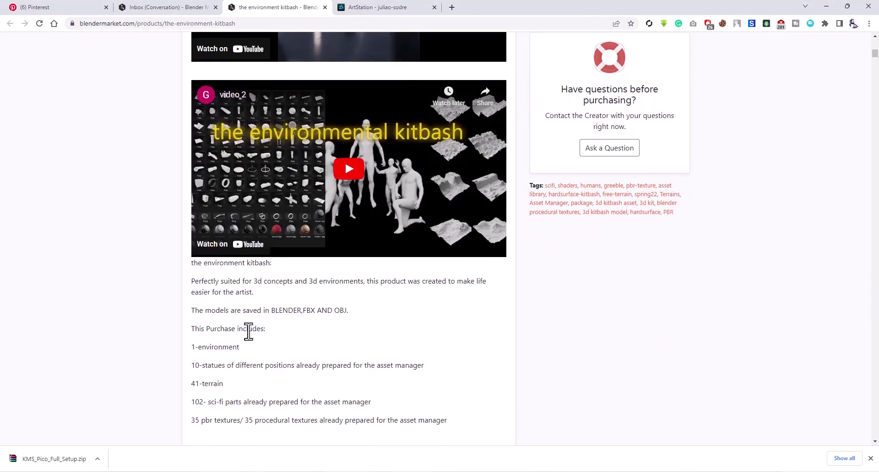
scroll(244, 311, down, 1)
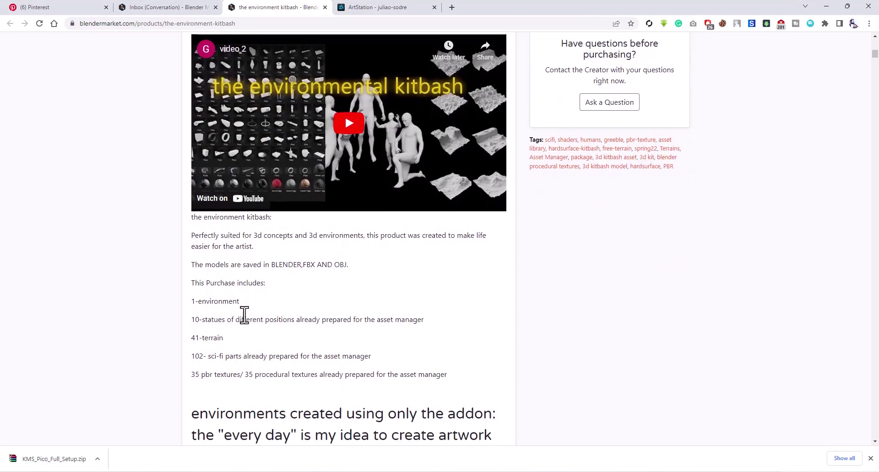
Step: Close the downloads bar and go over the kitbash's list of included assets, product header and first sample artworks
click(869, 459)
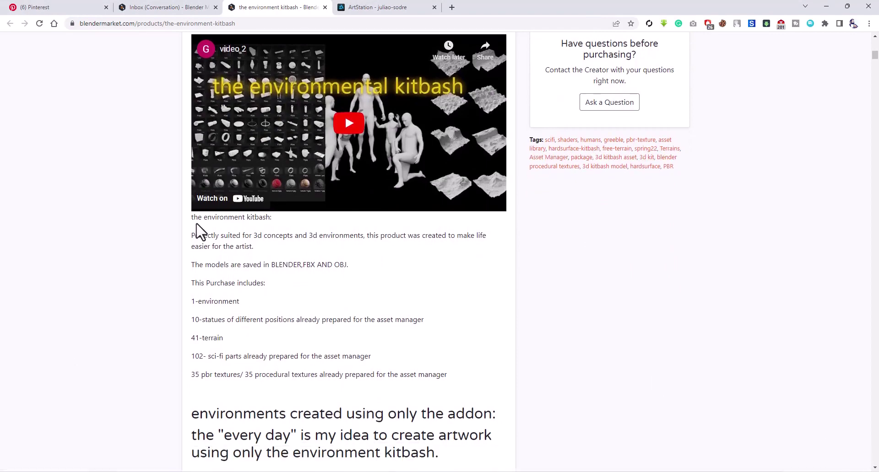
scroll(203, 270, down, 1)
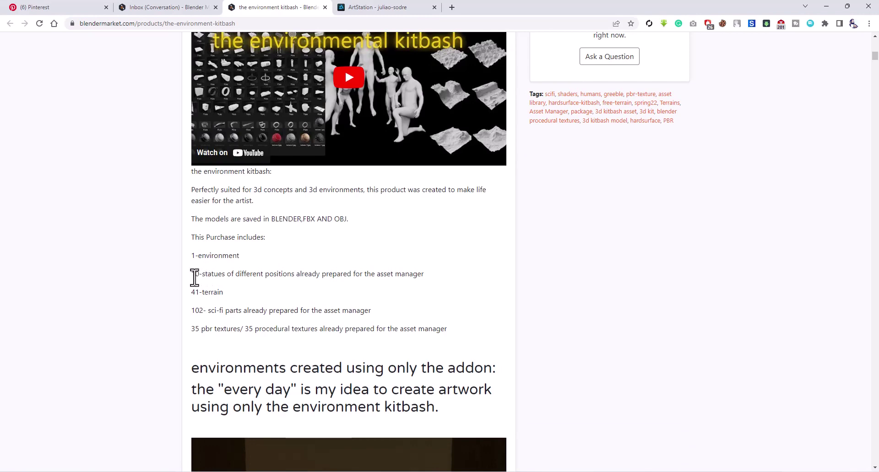
scroll(346, 249, up, 2)
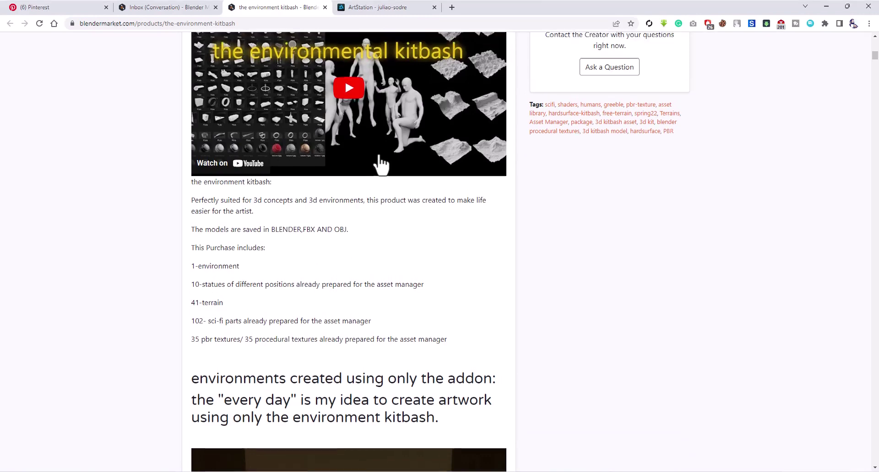
scroll(343, 333, down, 1)
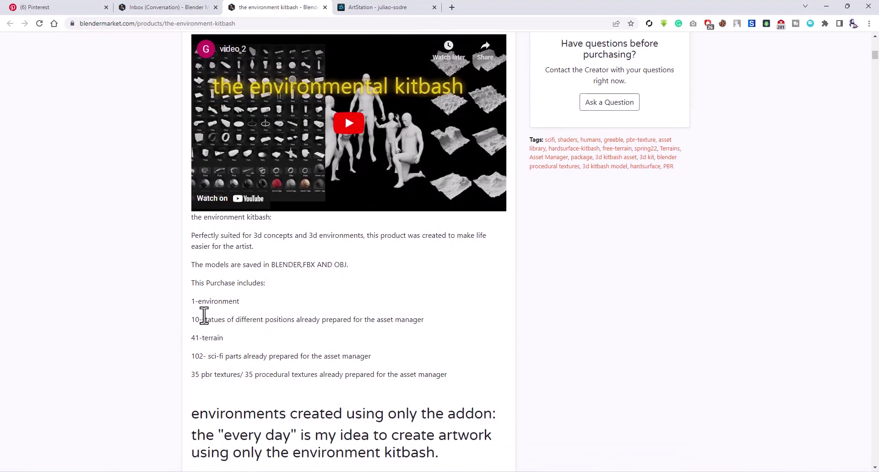
scroll(264, 314, up, 9)
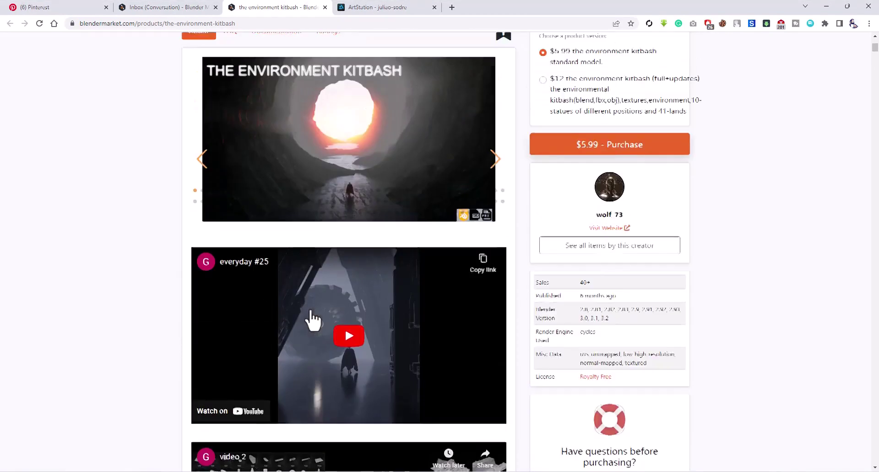
scroll(310, 319, down, 13)
scroll(317, 316, down, 6)
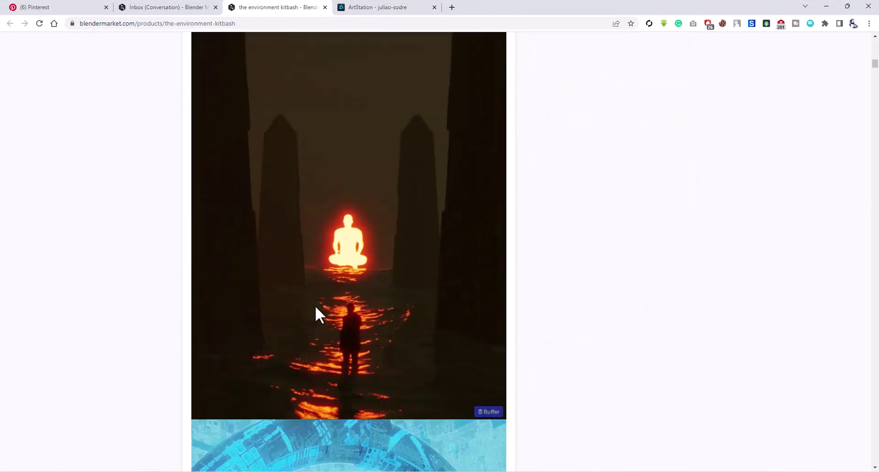
scroll(325, 306, down, 9)
scroll(326, 306, up, 17)
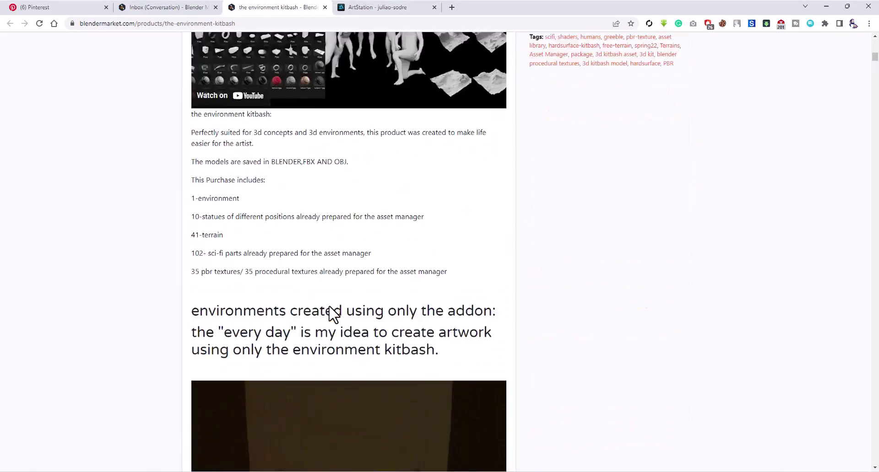
scroll(333, 314, up, 20)
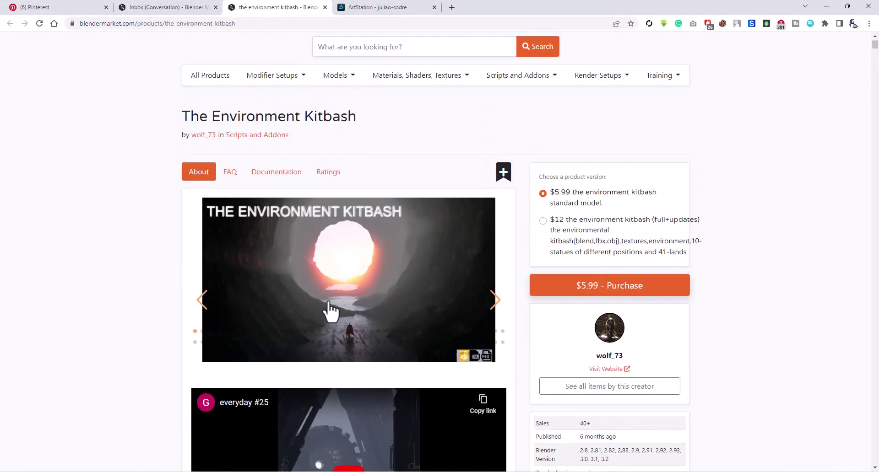
Step: Examine the sample environments made with the kitbash and the thumbnail sheets of its parts farther down the product page
scroll(330, 311, down, 12)
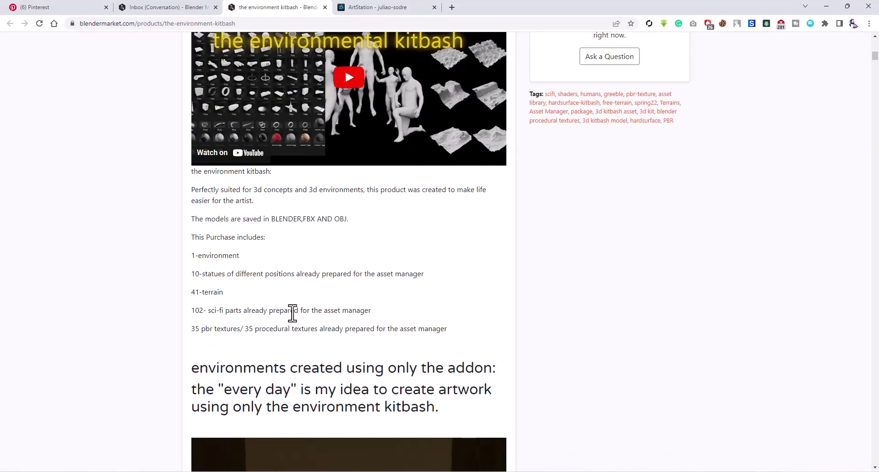
scroll(294, 305, down, 1)
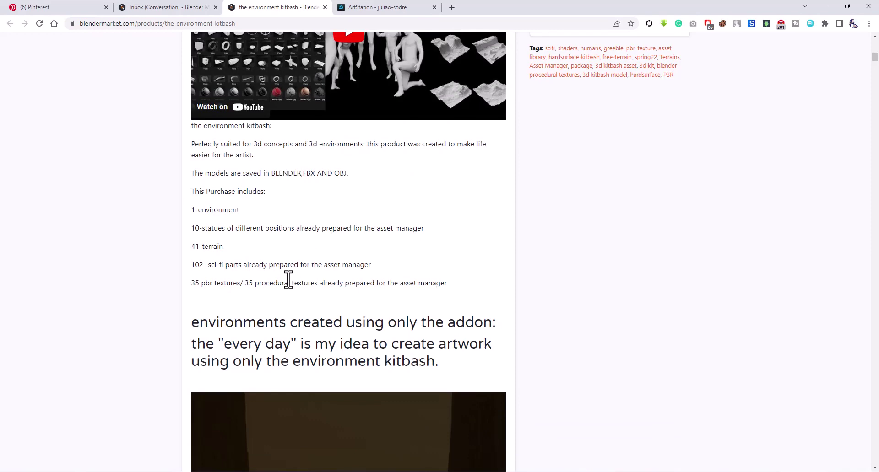
scroll(288, 279, down, 4)
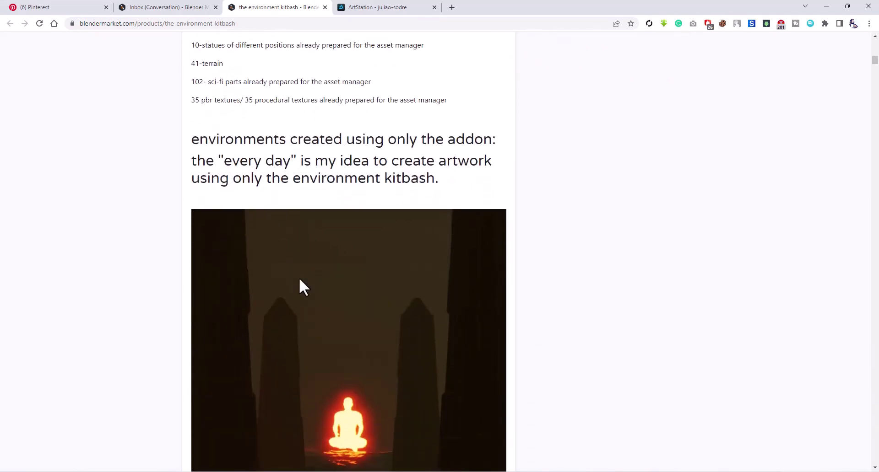
scroll(300, 280, down, 20)
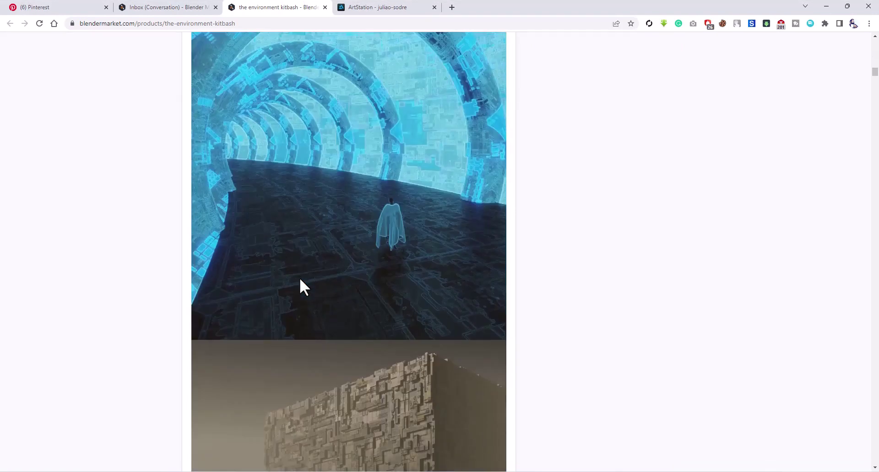
scroll(355, 272, down, 2)
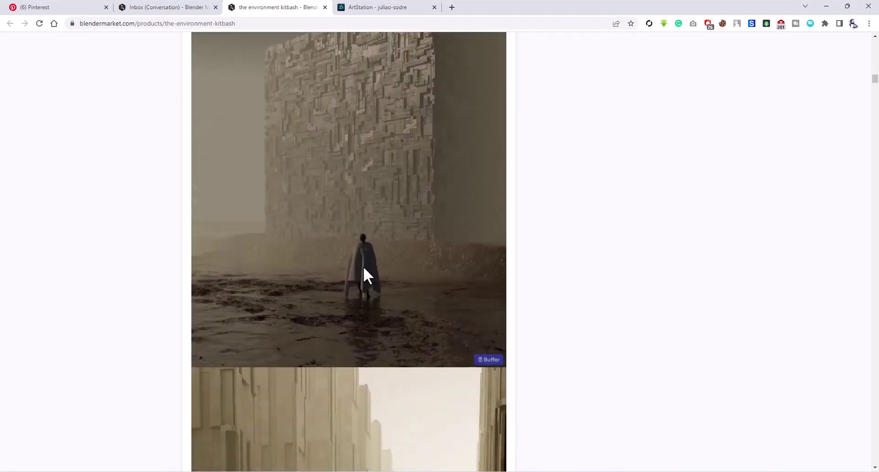
scroll(370, 270, down, 15)
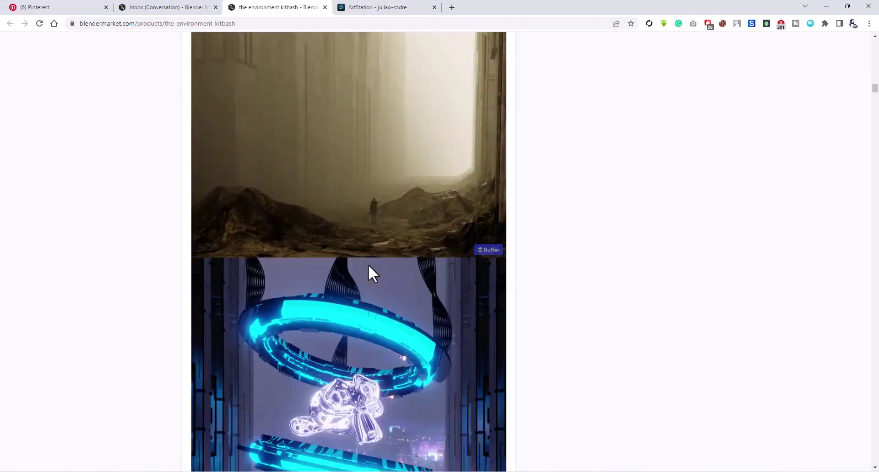
scroll(384, 298, down, 14)
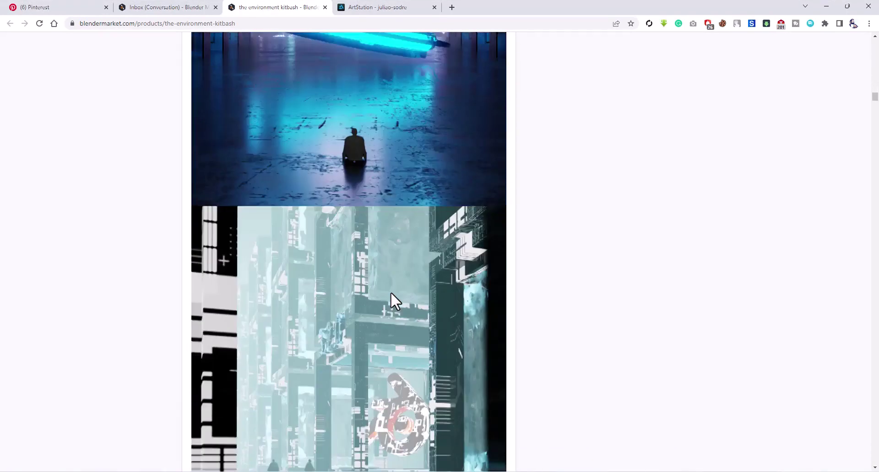
scroll(394, 295, down, 14)
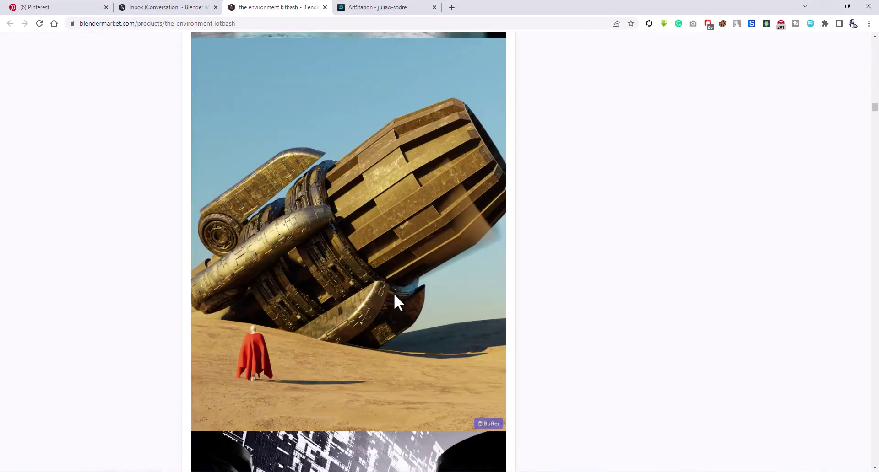
scroll(389, 295, down, 8)
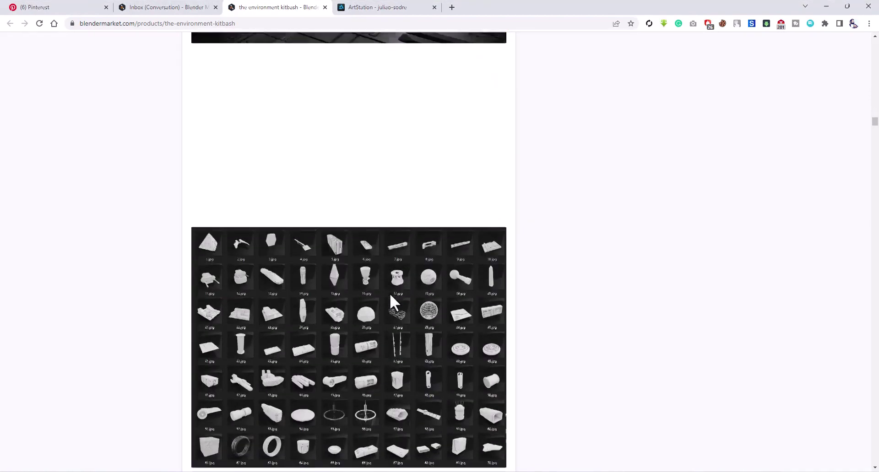
scroll(389, 293, up, 1)
scroll(396, 270, up, 1)
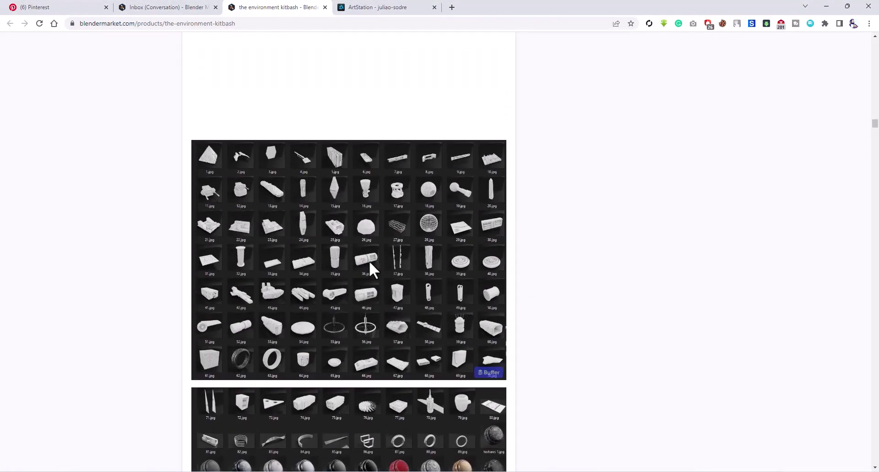
Step: Examine the kitbash's preview video, textured and non-textured models, and Asset Manager thumbnails farther down the product page
scroll(412, 236, down, 8)
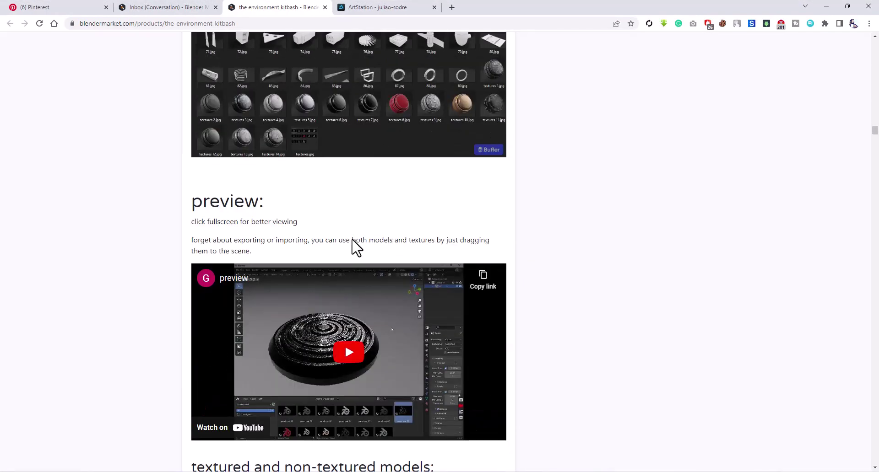
scroll(354, 240, down, 4)
scroll(355, 241, up, 1)
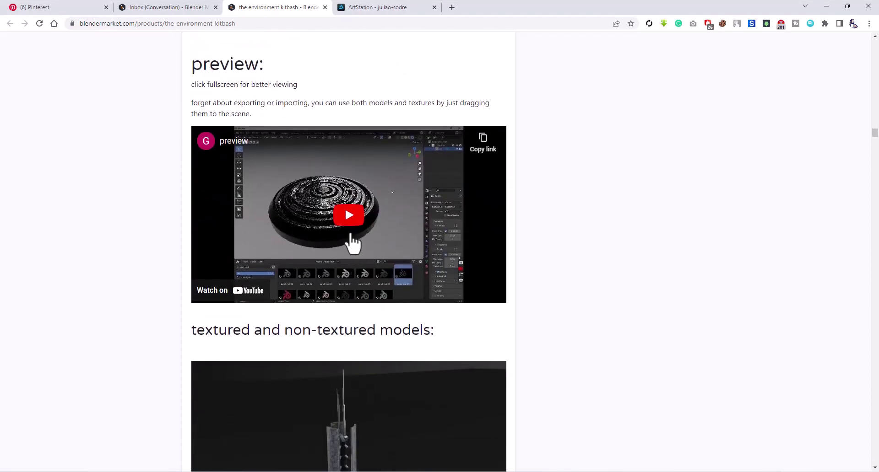
scroll(353, 243, down, 8)
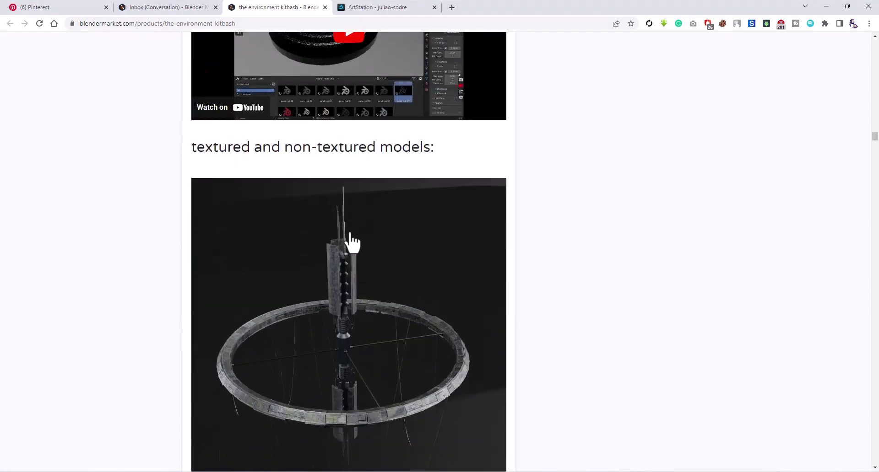
scroll(352, 242, down, 20)
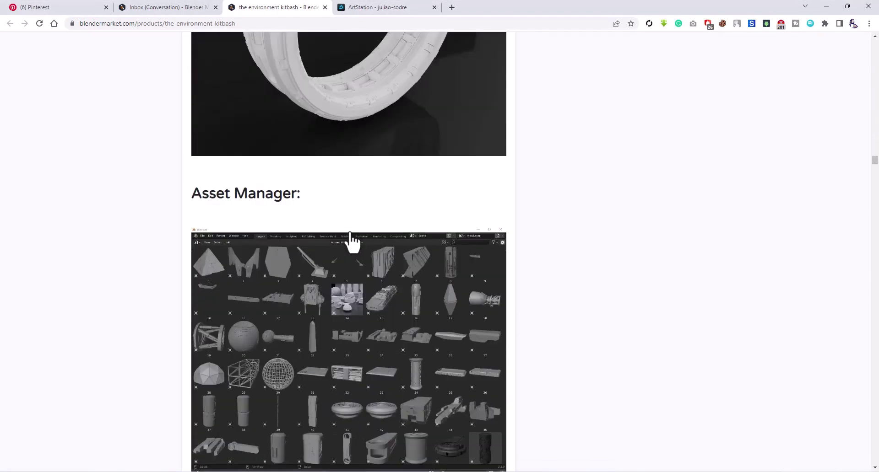
scroll(353, 234, down, 9)
scroll(356, 235, up, 5)
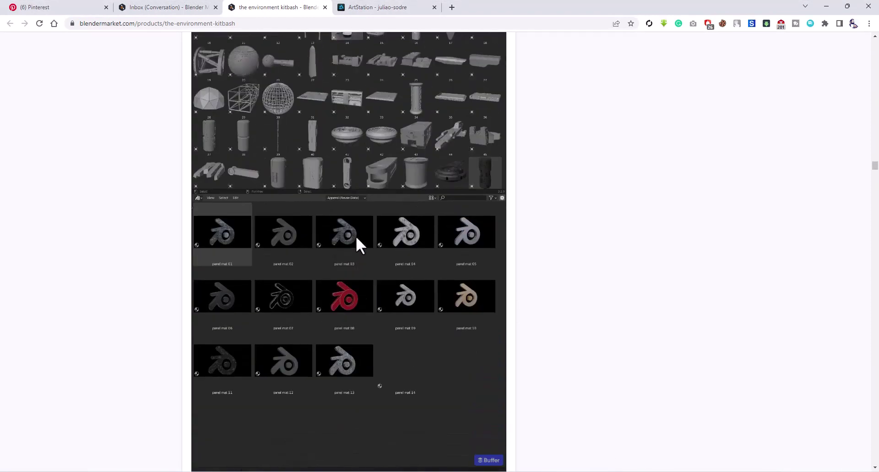
scroll(355, 236, up, 1)
Step: Look through the large material sphere previews that follow the Asset Manager section, as far as the terrain variation
scroll(355, 236, down, 20)
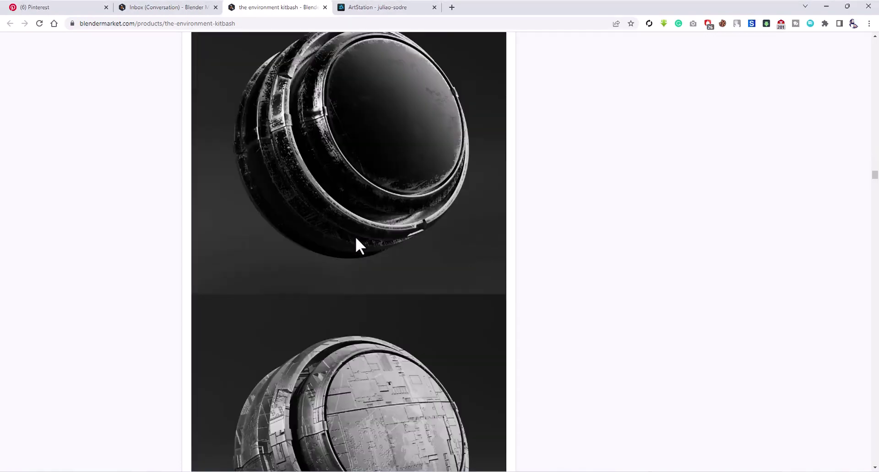
scroll(355, 236, down, 20)
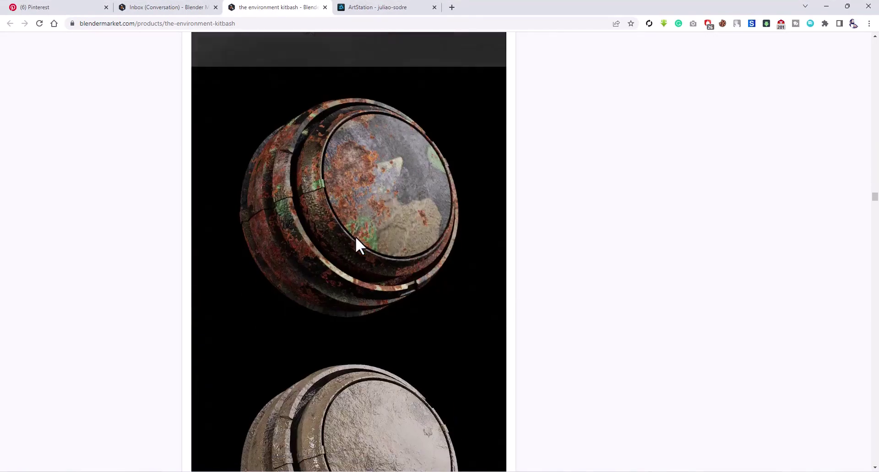
scroll(355, 237, down, 20)
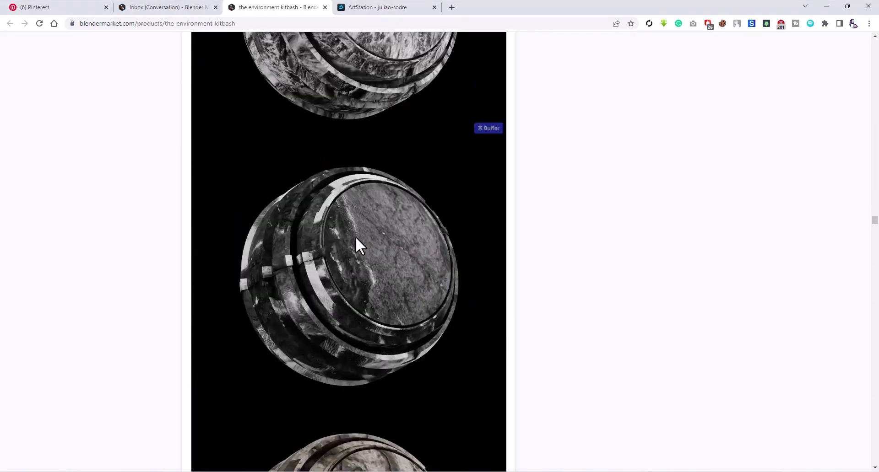
scroll(355, 238, down, 20)
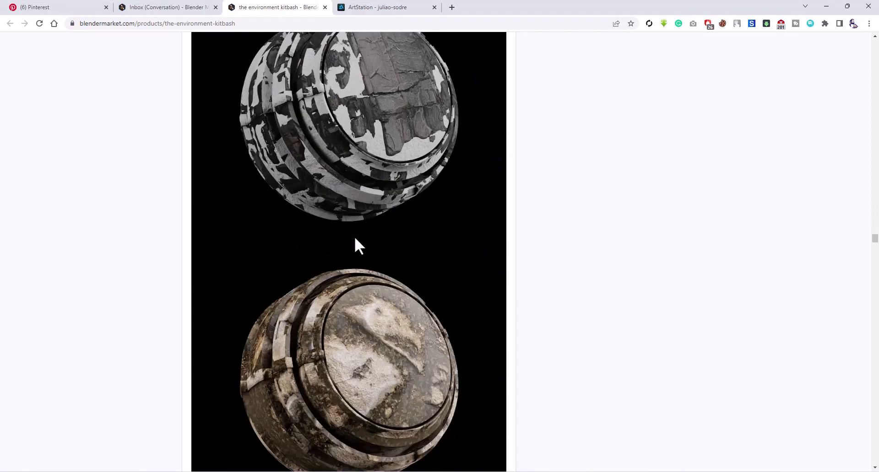
scroll(354, 239, down, 10)
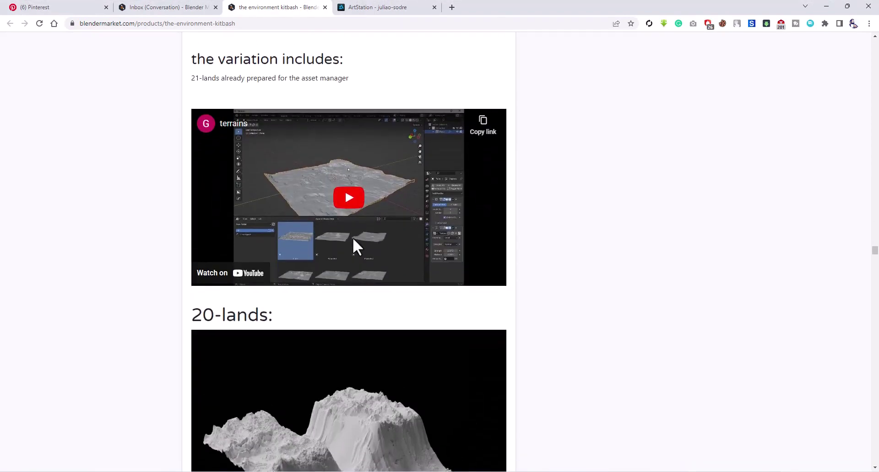
Step: Examine the terrain previews in the 20-lands section of the product page
scroll(337, 249, down, 1)
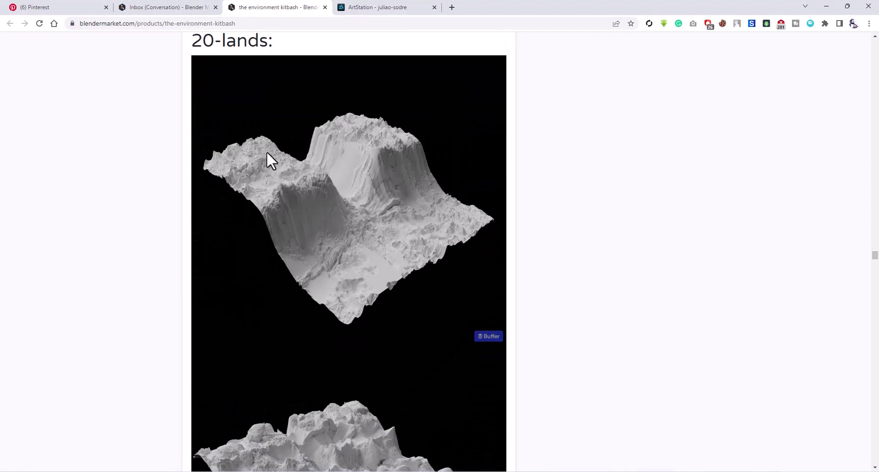
scroll(348, 211, down, 1)
scroll(349, 239, down, 5)
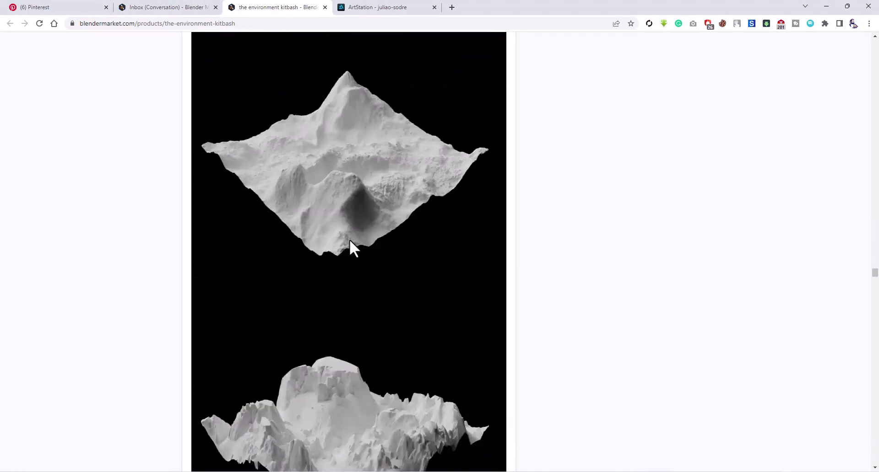
scroll(350, 239, down, 3)
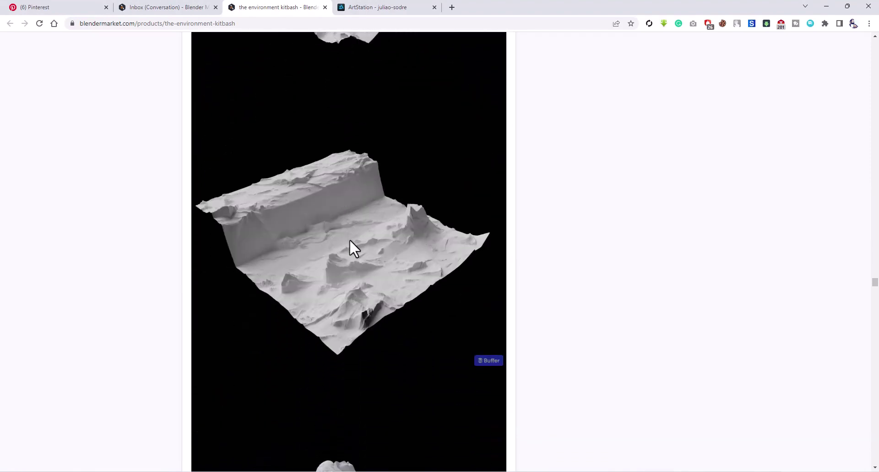
scroll(350, 240, down, 5)
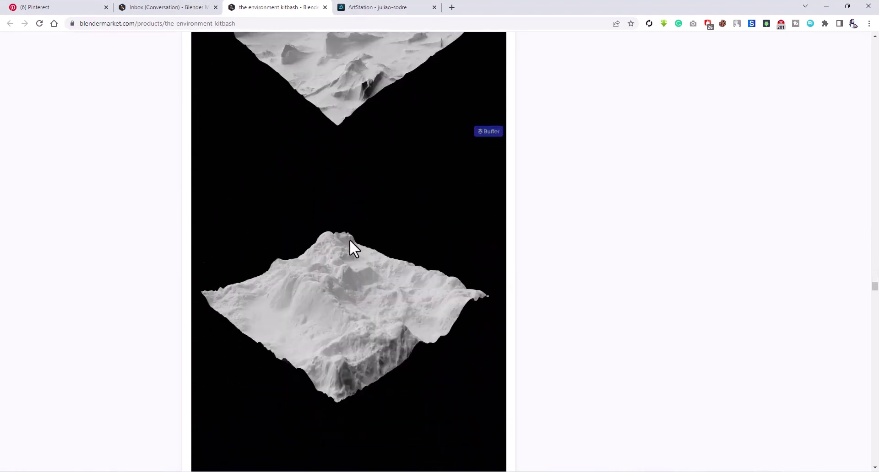
scroll(350, 240, down, 5)
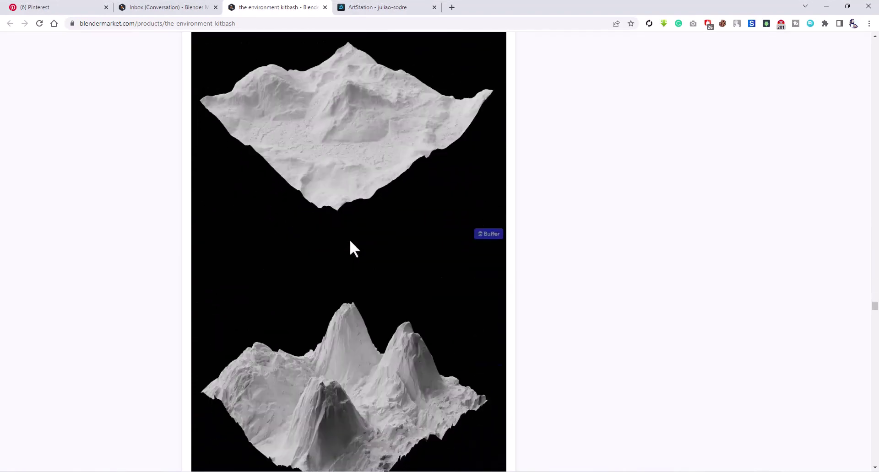
scroll(350, 240, down, 4)
scroll(349, 240, up, 5)
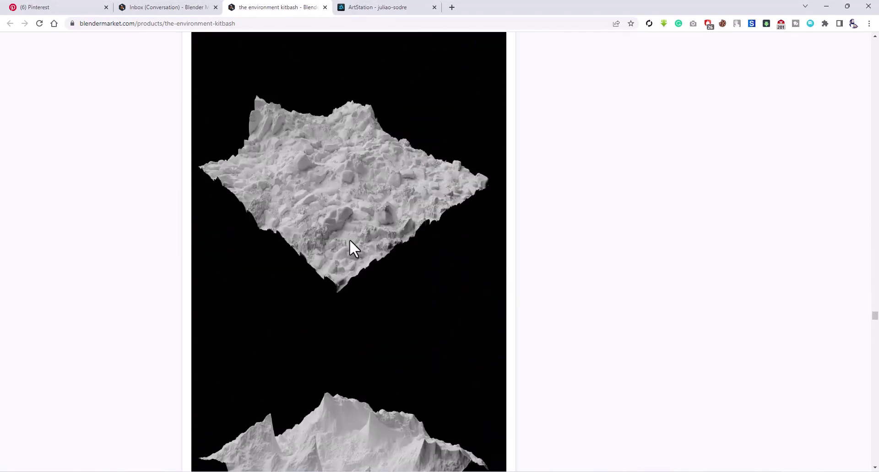
scroll(350, 240, down, 5)
scroll(350, 241, down, 5)
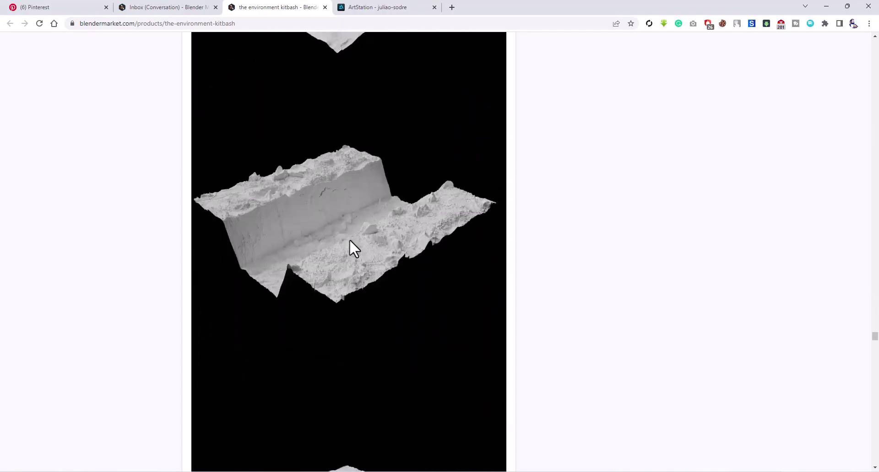
Step: Look through the posed human statues, the 7 new textures and the included environment at the end of the product page
scroll(350, 240, down, 5)
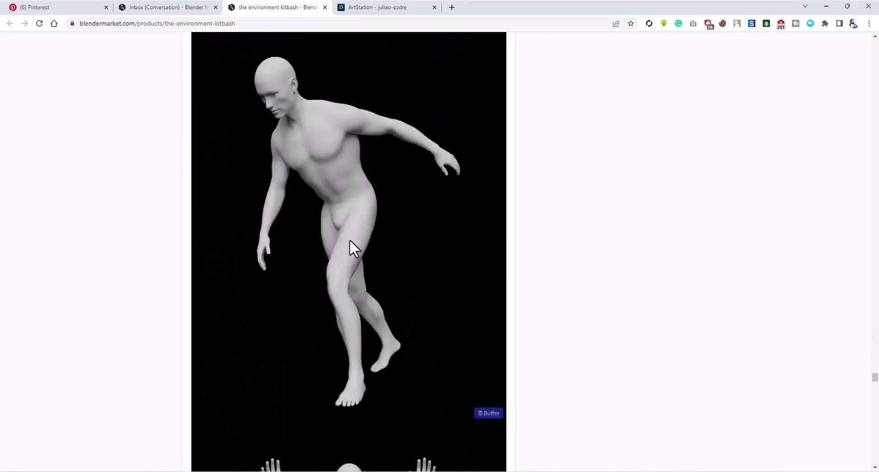
scroll(350, 240, down, 3)
scroll(352, 234, down, 4)
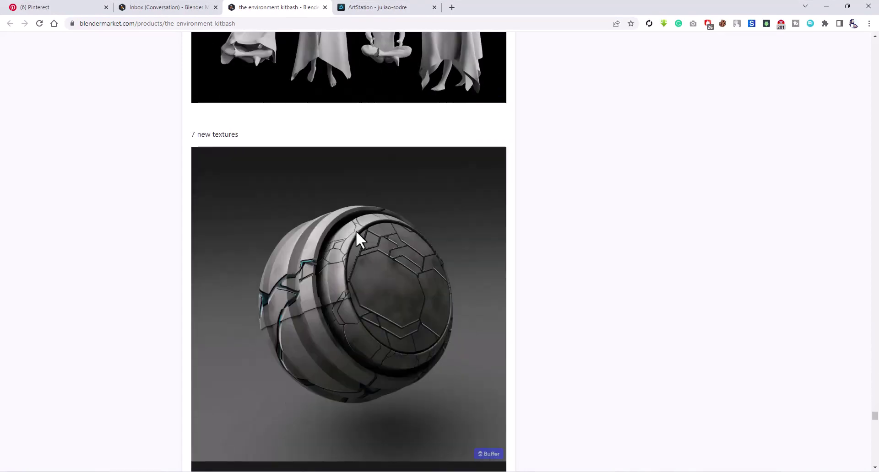
scroll(356, 230, down, 4)
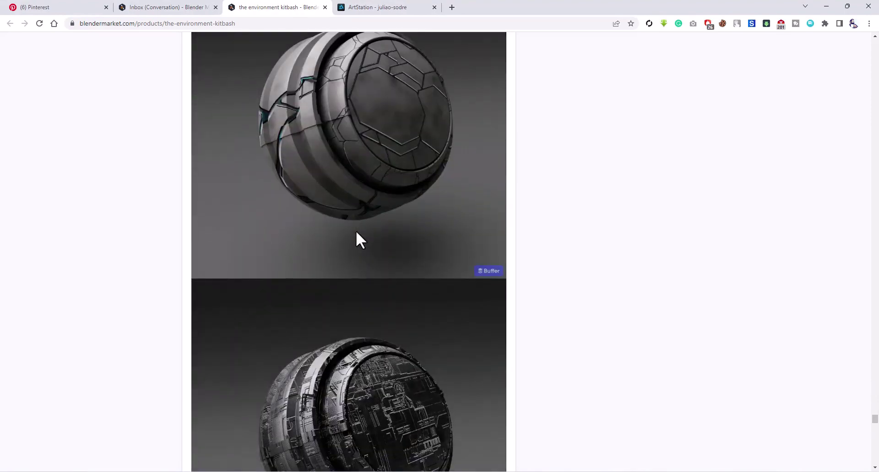
scroll(356, 230, down, 3)
scroll(355, 230, down, 15)
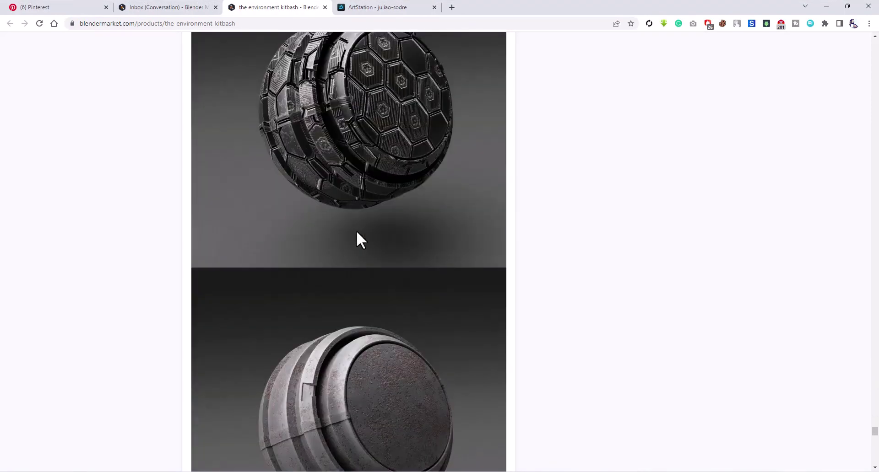
scroll(357, 229, down, 10)
scroll(353, 228, up, 2)
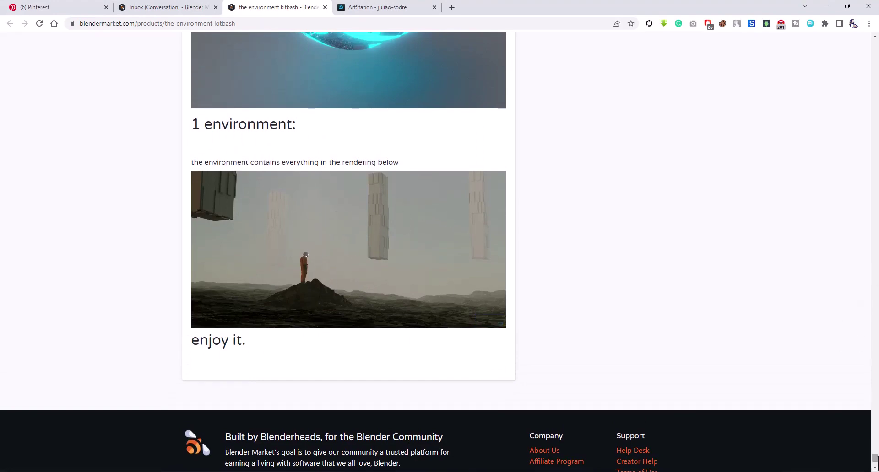
Step: Return to the beginning of the product page and review the kitbash's title image, versions and product details
drag(875, 463, 874, 50)
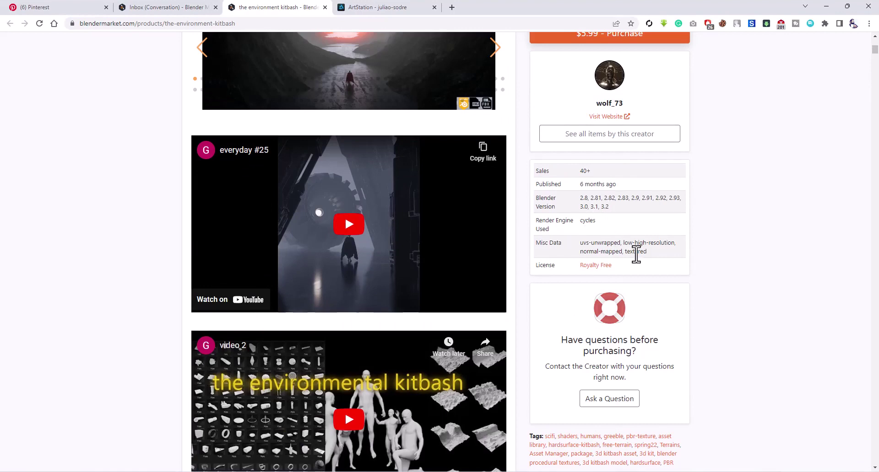
scroll(636, 255, up, 3)
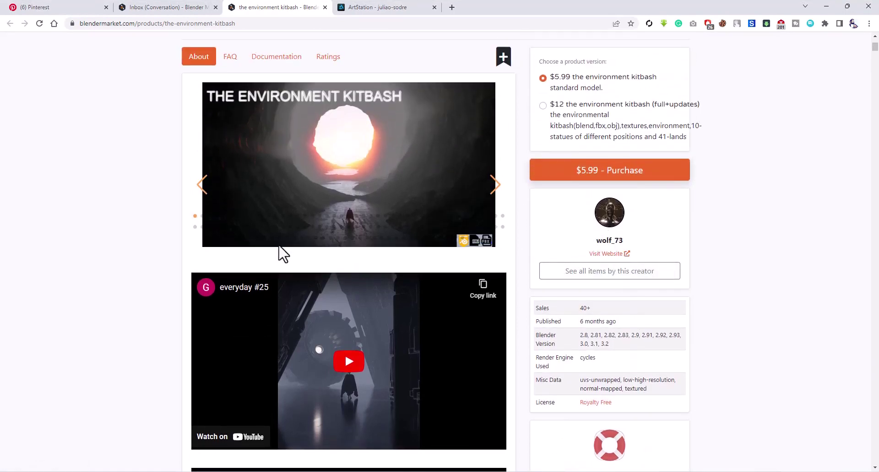
scroll(418, 261, up, 1)
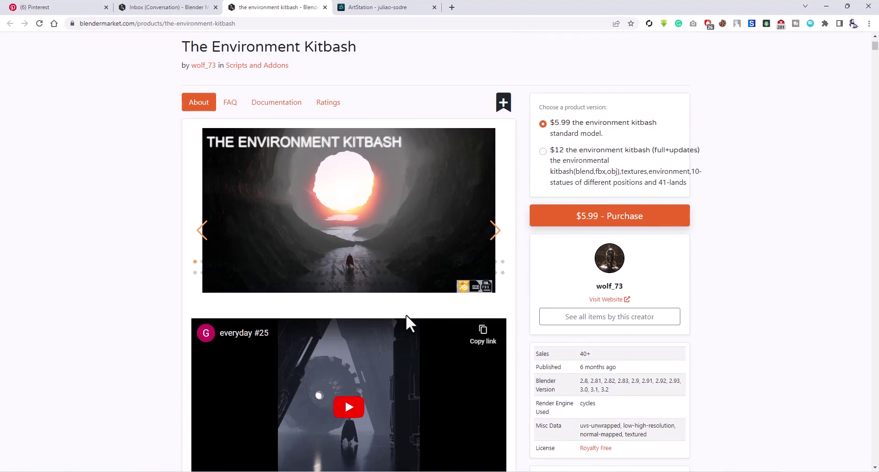
scroll(403, 259, up, 1)
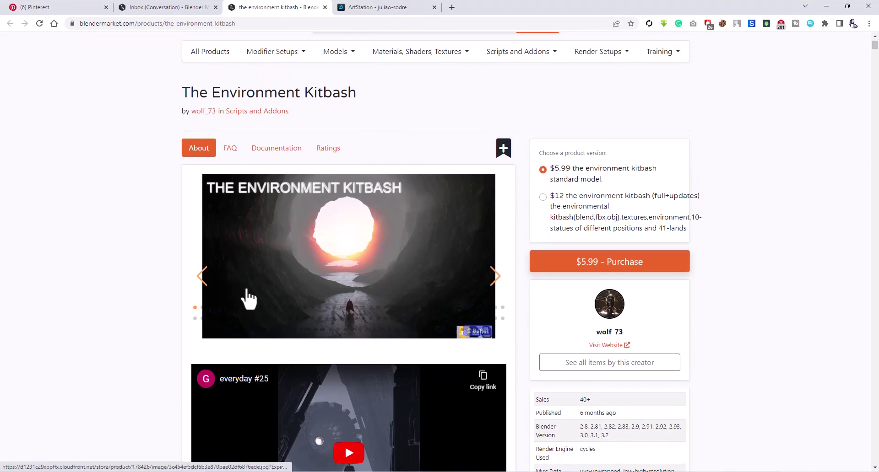
Step: Open the kitbash creator's ArtStation profile and browse the portfolio artworks, then return to the profile header
click(379, 9)
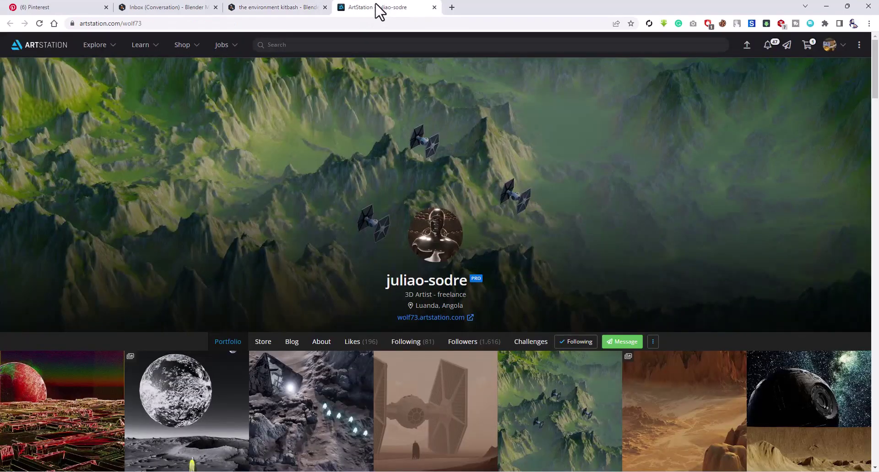
scroll(542, 206, down, 5)
scroll(541, 205, down, 12)
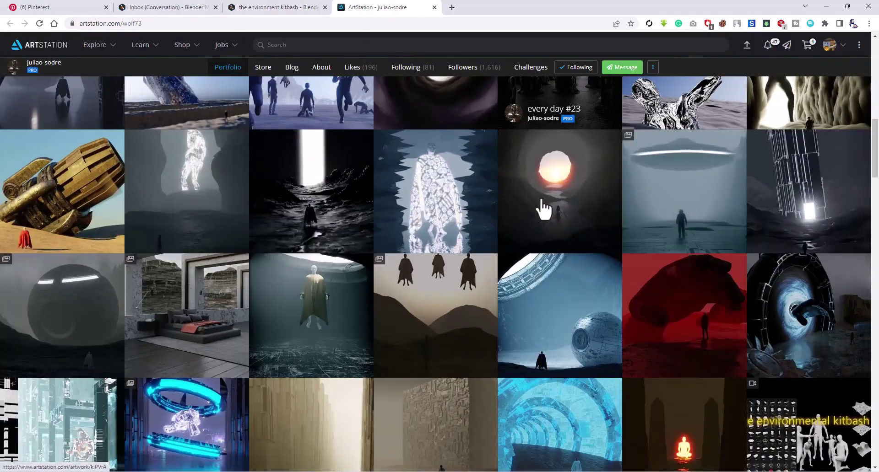
scroll(544, 210, up, 15)
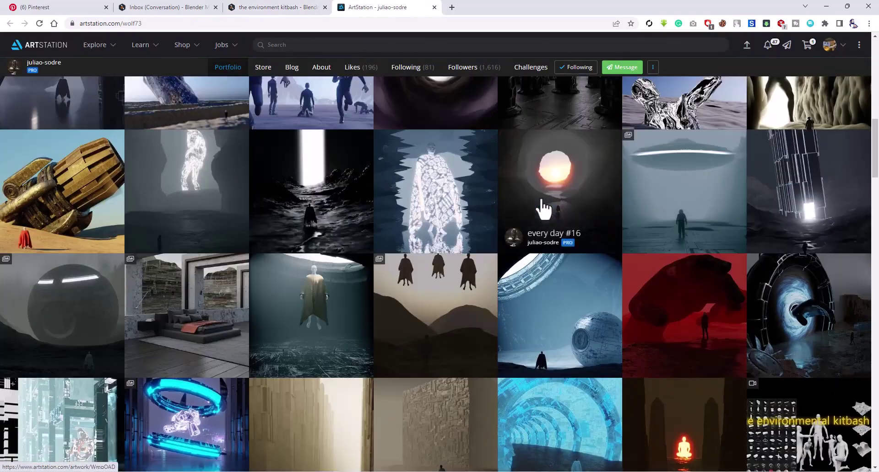
scroll(541, 206, up, 3)
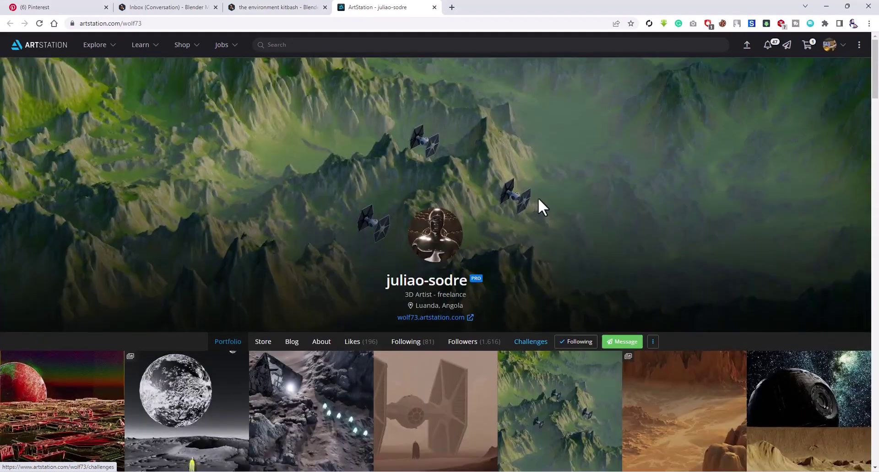
Step: Go back to The Environment Kitbash product page and look over its videos, product details and header
click(280, 8)
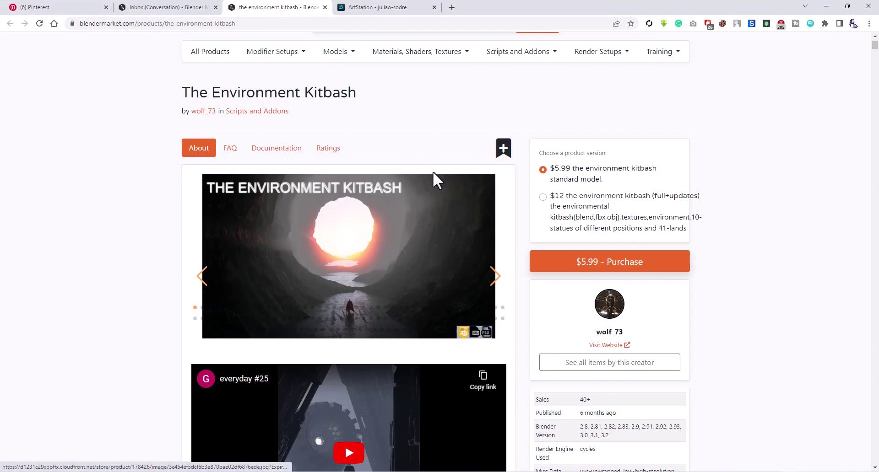
scroll(448, 196, down, 4)
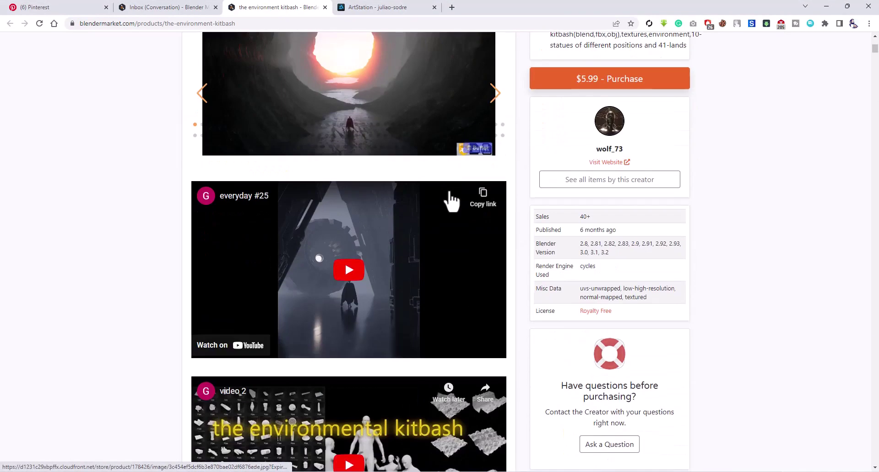
scroll(449, 193, up, 5)
scroll(448, 173, up, 1)
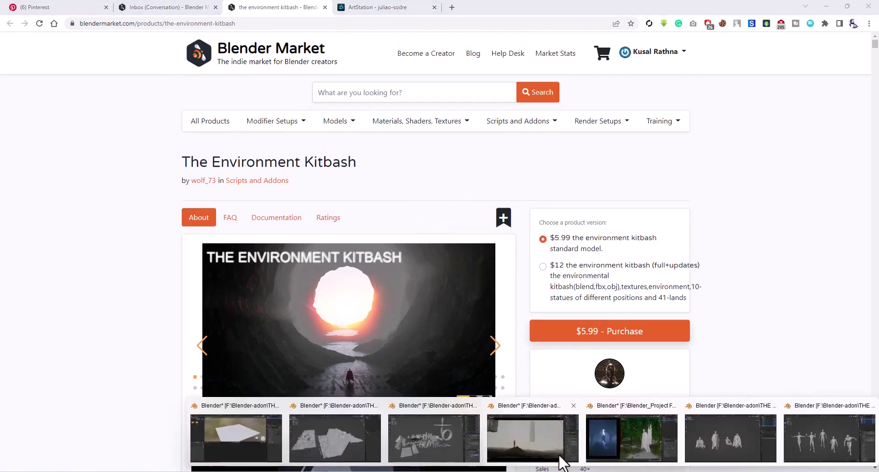
Step: Switch to the Blender window with environment.blend and inspect the astronaut, terrain and floating towers from outside the camera view
click(556, 456)
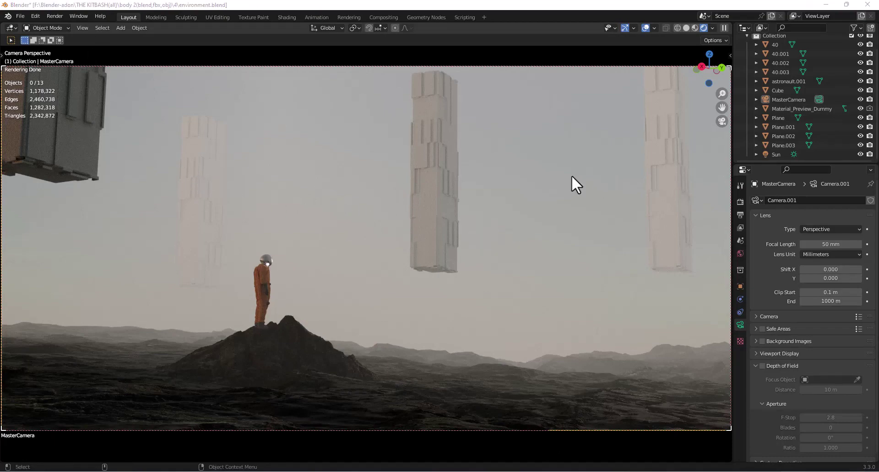
drag(442, 224, 452, 235)
scroll(447, 224, down, 3)
middle_drag(446, 219, 428, 226)
scroll(453, 233, down, 6)
scroll(474, 257, up, 6)
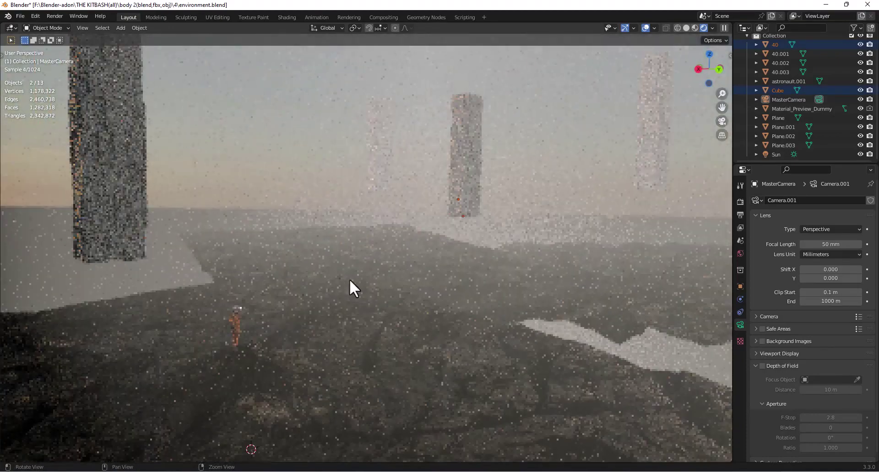
Step: Examine the astronaut on the rocky mound up close, along with the surrounding terrain and floating towers
middle_drag(350, 279, 414, 202)
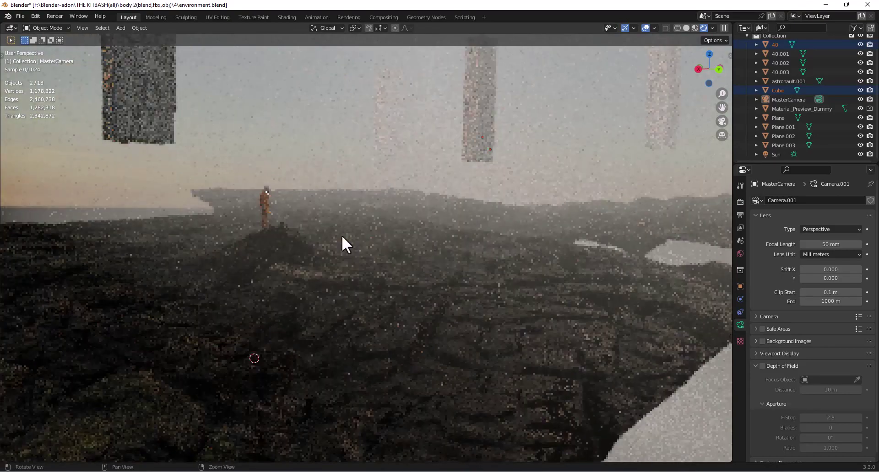
scroll(342, 235, up, 2)
alt+middle_drag(300, 236, 398, 237)
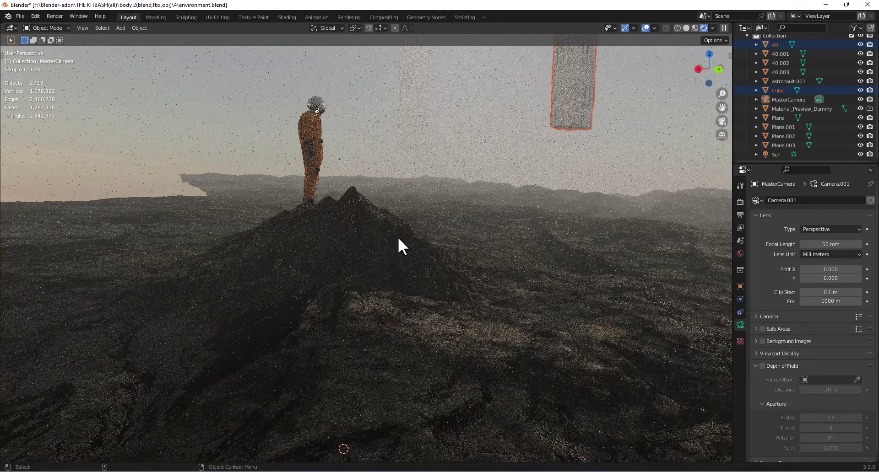
scroll(398, 237, down, 3)
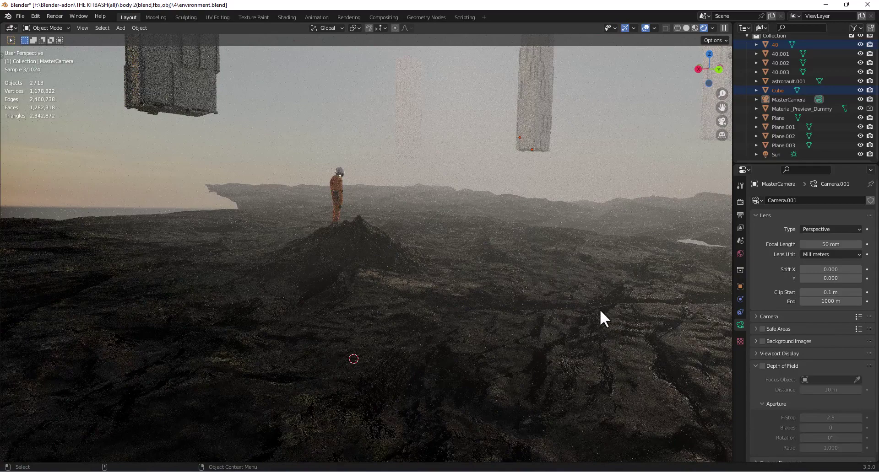
Step: Switch to the window with 6.blend and inspect the canyon terrain model up close
mouse_move(621, 471)
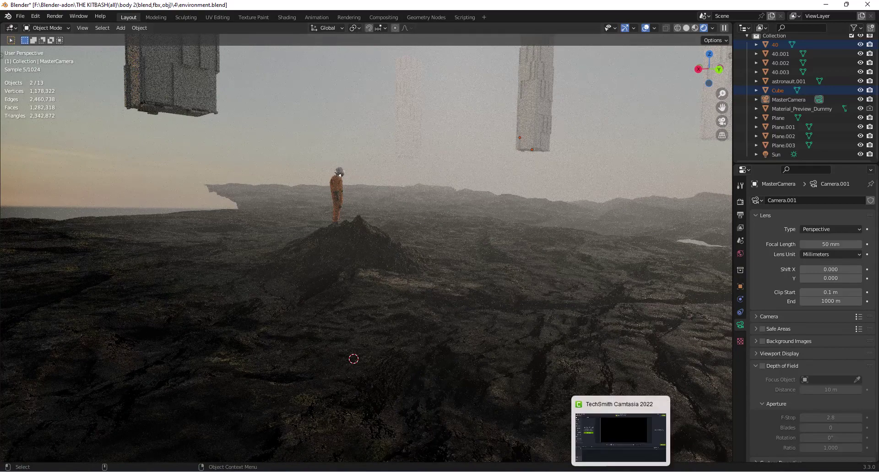
mouse_move(573, 471)
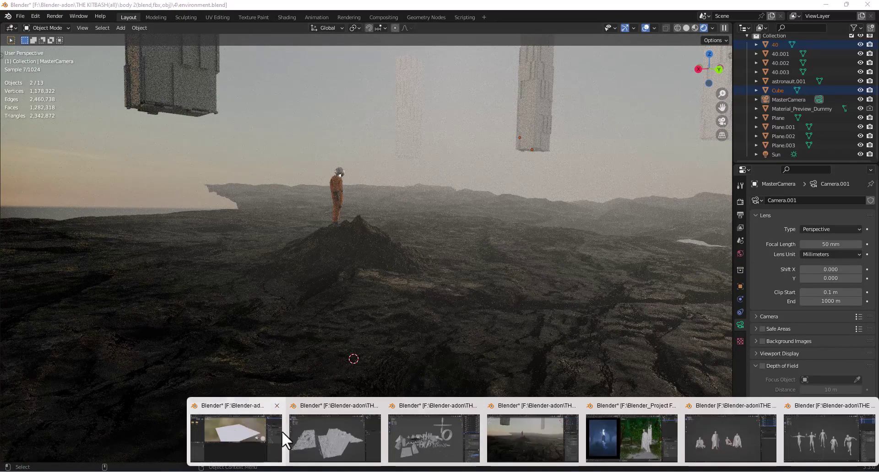
click(334, 437)
middle_drag(407, 212, 446, 314)
scroll(341, 265, up, 5)
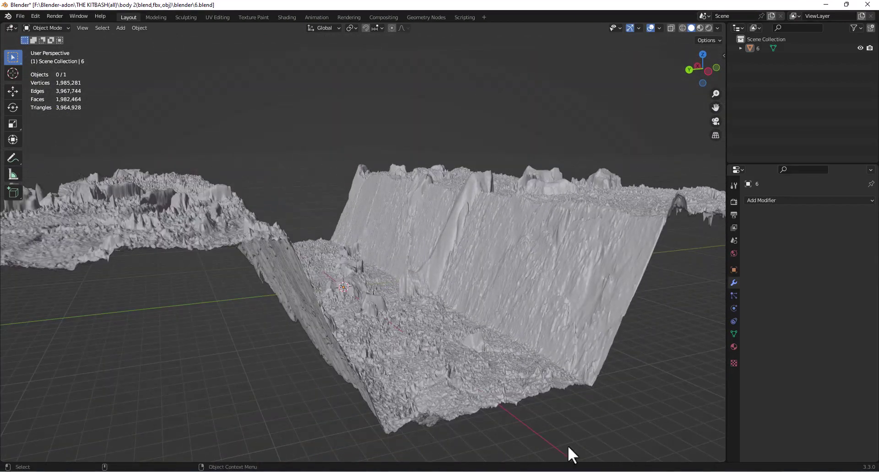
Step: Switch to the window with kitbash.blend and examine the collection of sci-fi parts from several angles
mouse_move(458, 467)
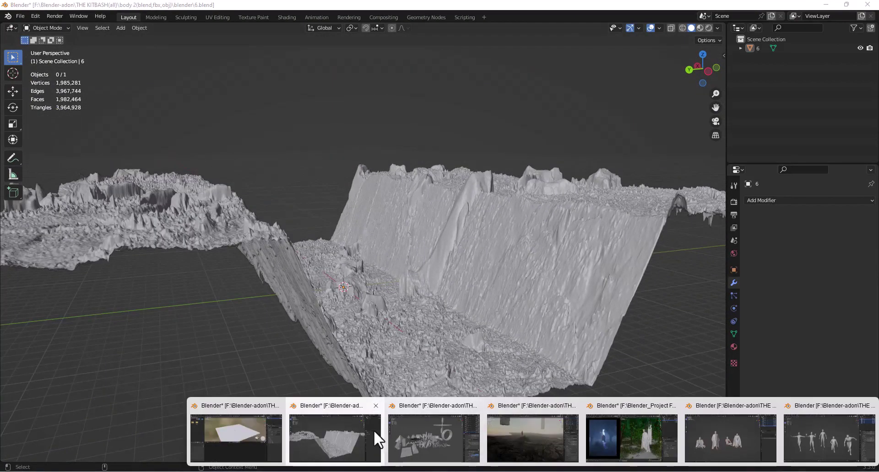
click(410, 428)
middle_drag(368, 208, 388, 223)
scroll(423, 254, up, 3)
middle_drag(423, 254, 406, 291)
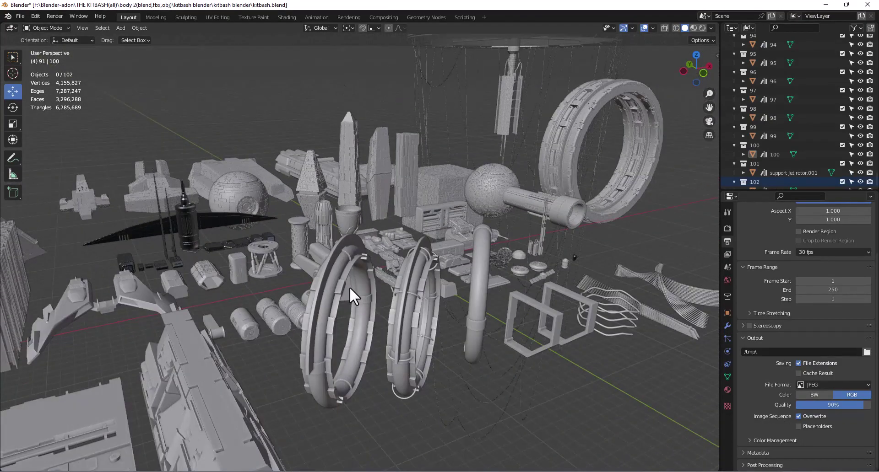
scroll(350, 287, down, 3)
middle_drag(350, 287, 295, 277)
scroll(329, 257, up, 5)
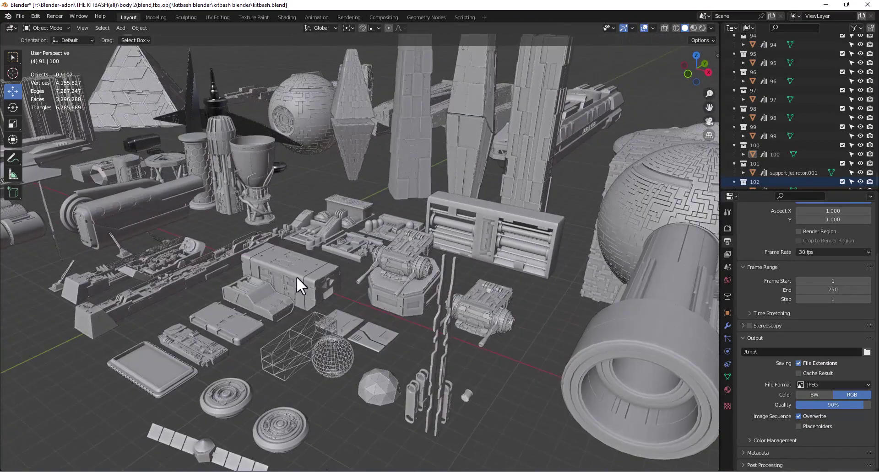
middle_drag(358, 285, 243, 288)
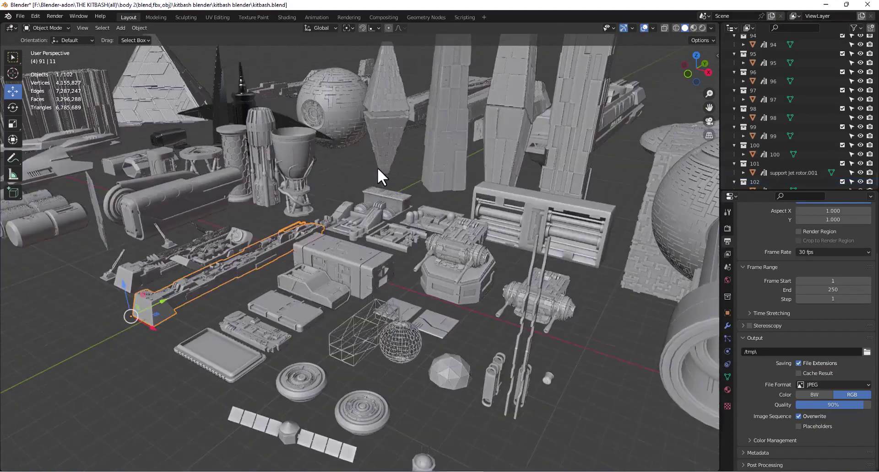
Step: Select the diamond-shaped tower and raise it along Z by about 2.63 m plus a further 0.4 m
shift+middle_drag(385, 136, 384, 191)
click(386, 192)
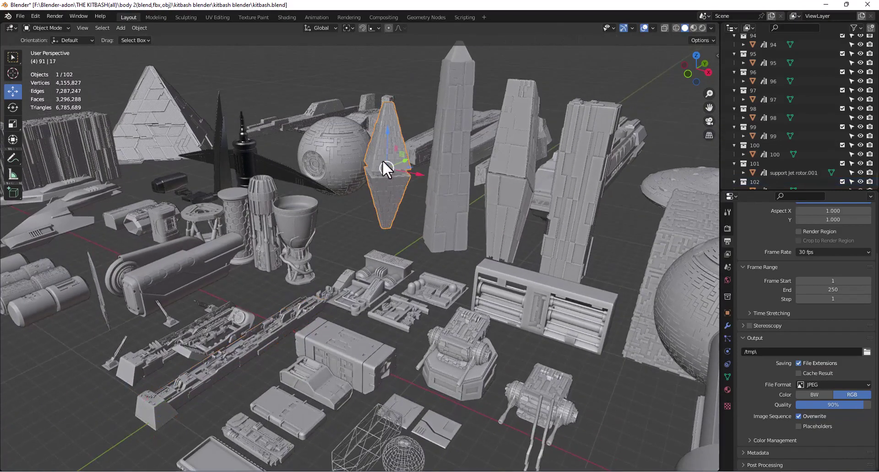
drag(382, 160, 361, 147)
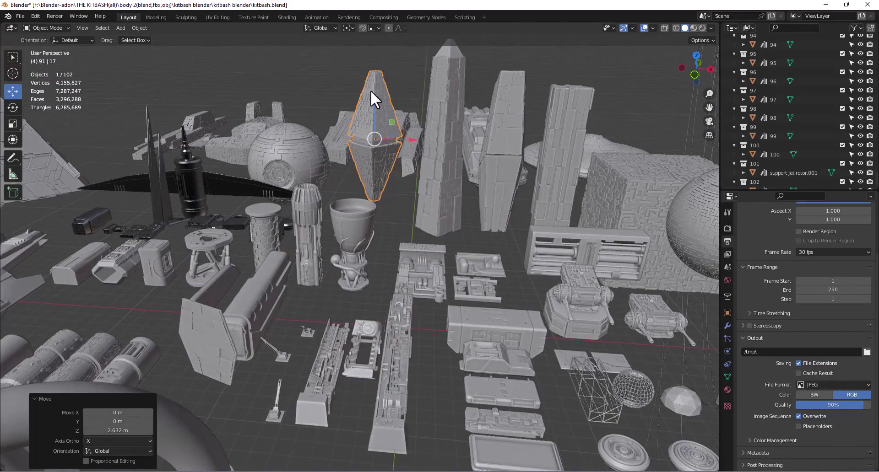
drag(384, 79, 383, 82)
mouse_move(373, 110)
mouse_down()
mouse_move(378, 89)
mouse_move(383, 105)
mouse_up()
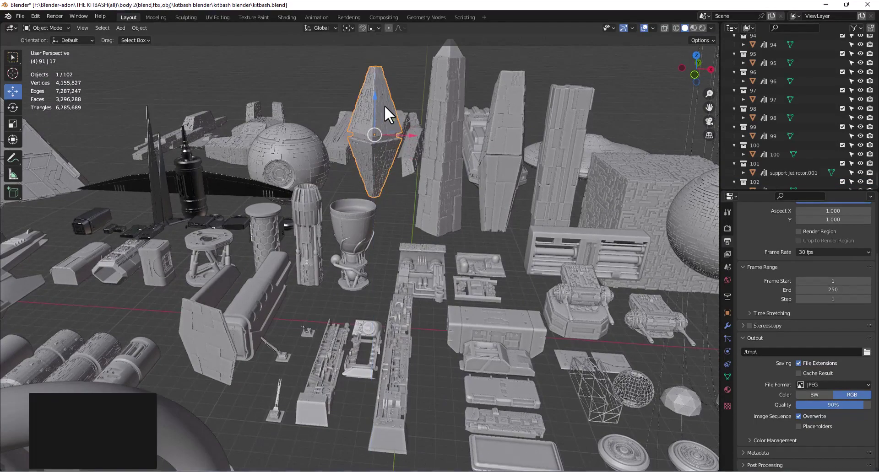
Step: Frame the raised diamond-shaped tower and examine its panelled surface detail and the neighbouring towers
shift+middle_drag(384, 108, 386, 124)
key(KP_Decimal)
middle_drag(310, 191, 328, 169)
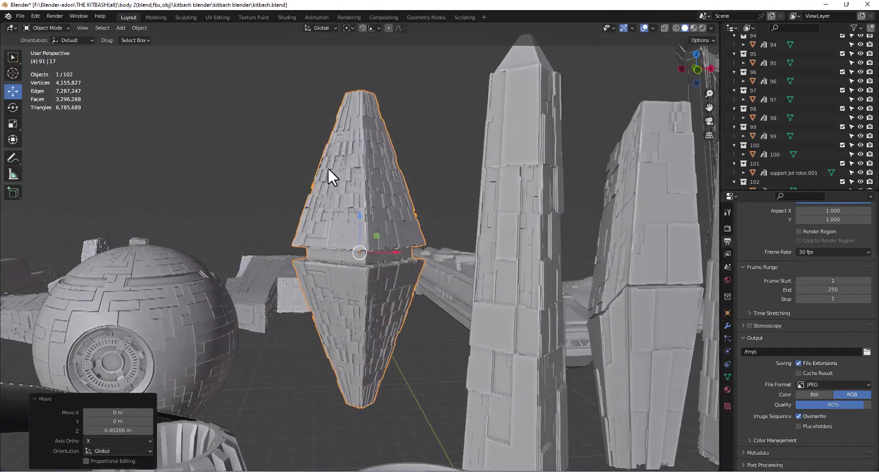
scroll(383, 196, down, 10)
scroll(384, 196, up, 7)
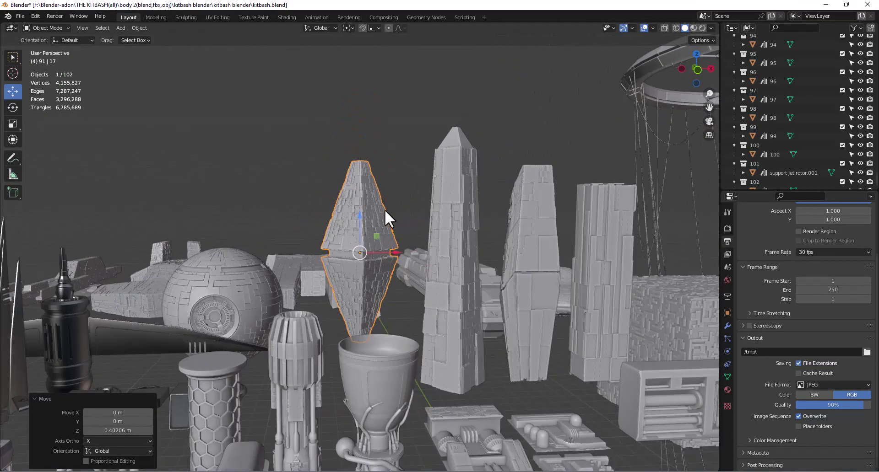
Step: Look over the entire kitbash layout, including the rings, the large structures and the small parts
scroll(385, 209, down, 6)
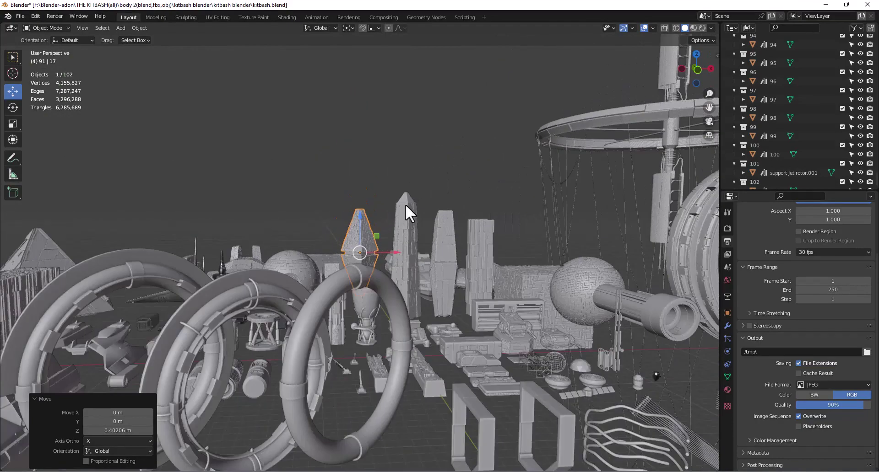
scroll(405, 211, up, 3)
scroll(334, 254, down, 4)
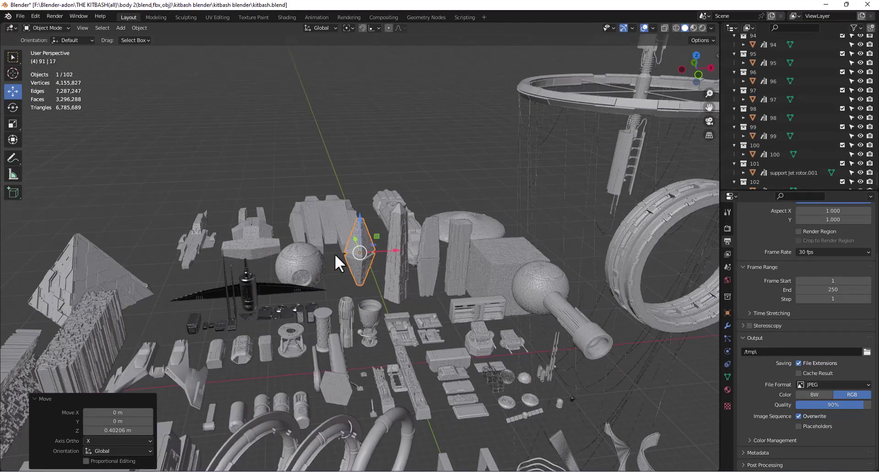
scroll(317, 254, down, 2)
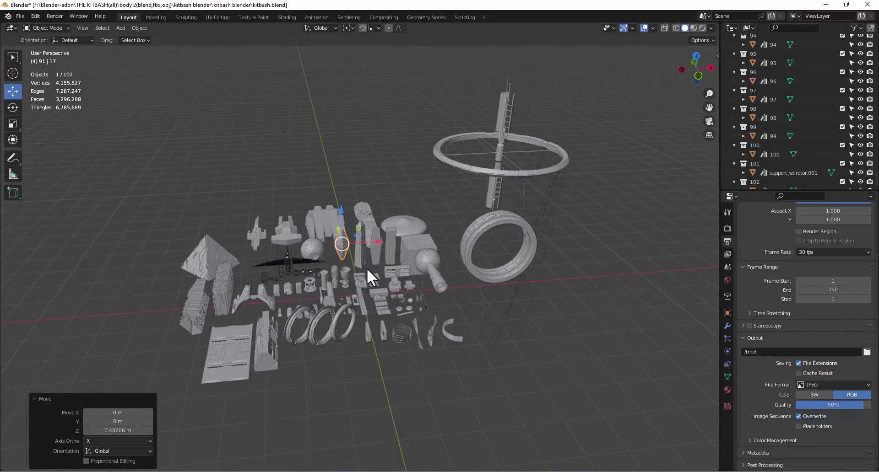
scroll(353, 278, up, 3)
mouse_move(356, 294)
middle_down()
mouse_move(390, 285)
mouse_move(357, 288)
middle_up()
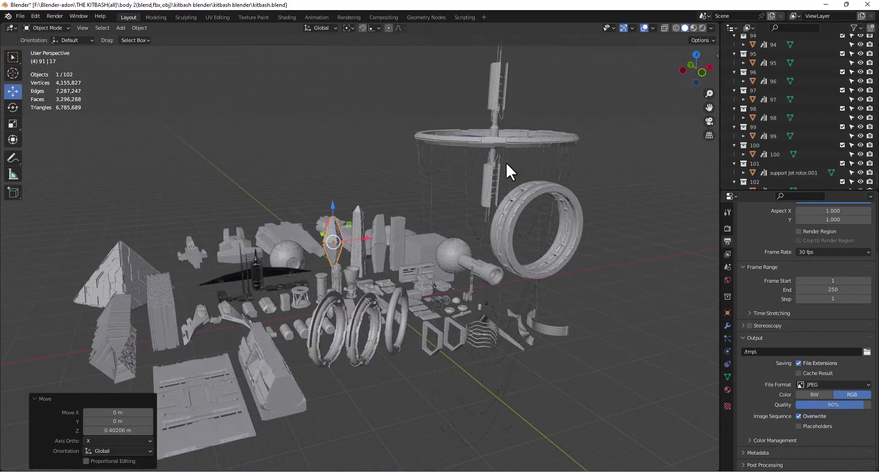
middle_drag(506, 162, 389, 261)
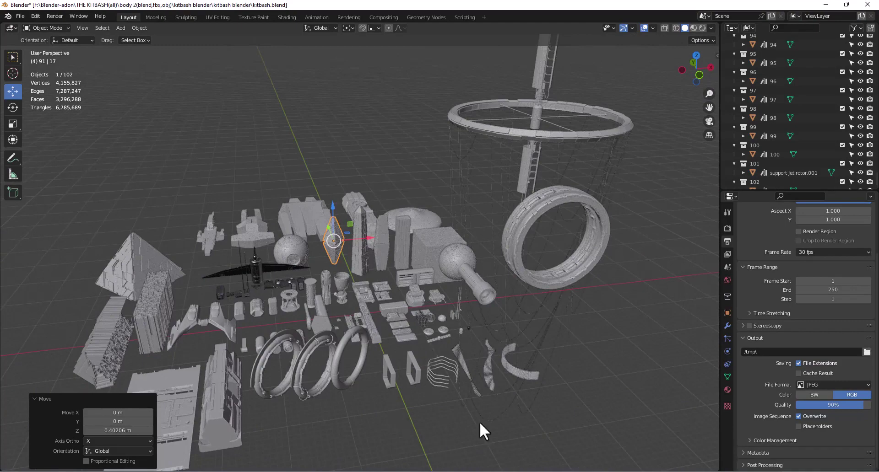
Step: Switch to the window with body 2.blend and deselect all the figures to view the cloaked and seated bodies
mouse_move(600, 469)
click(731, 433)
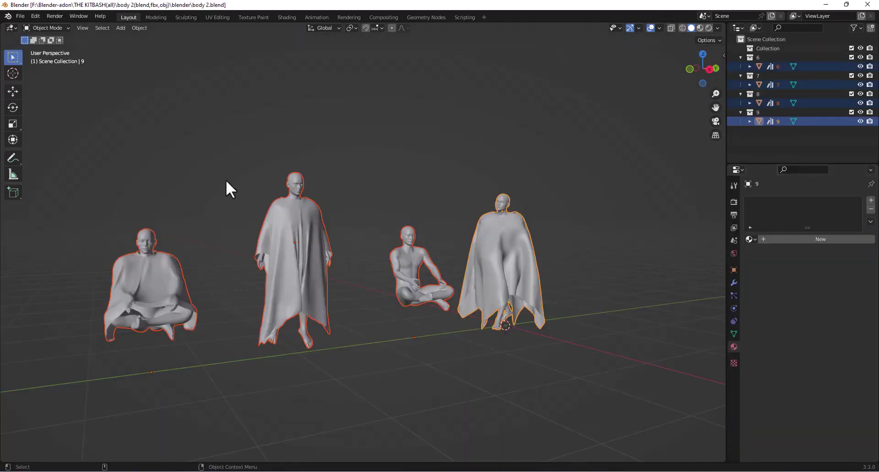
click(457, 325)
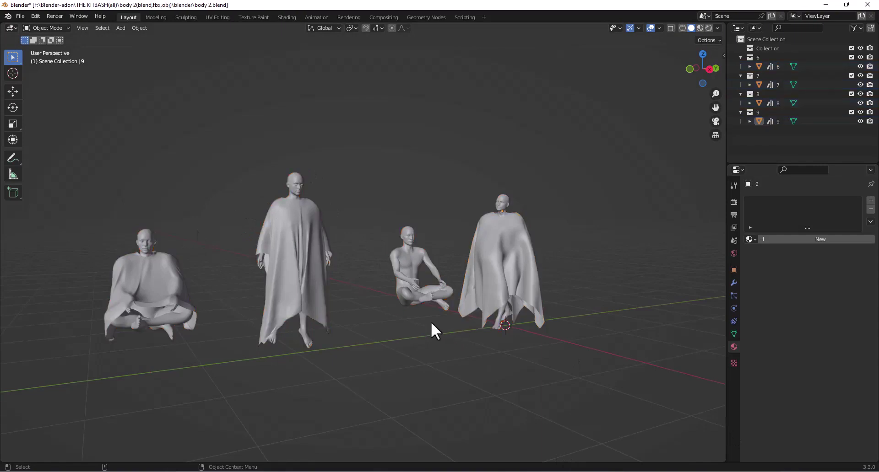
Step: Switch to the window with body.blend and select the middle standing figure among the posed bodies
mouse_move(698, 465)
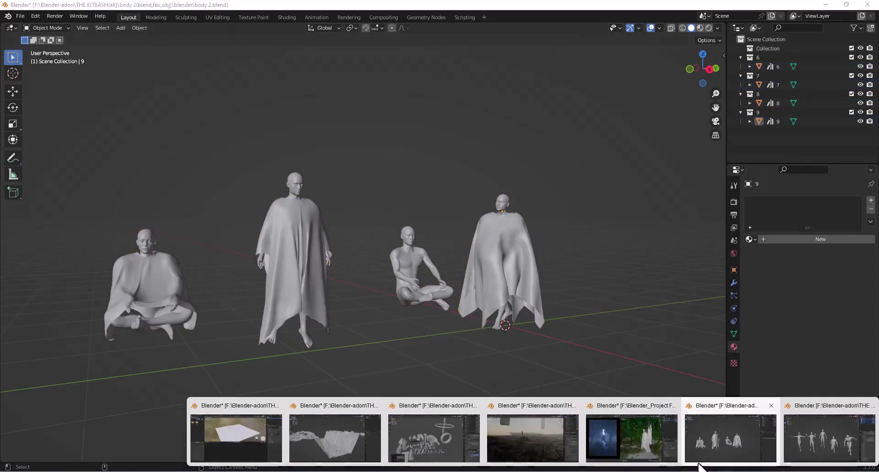
click(805, 439)
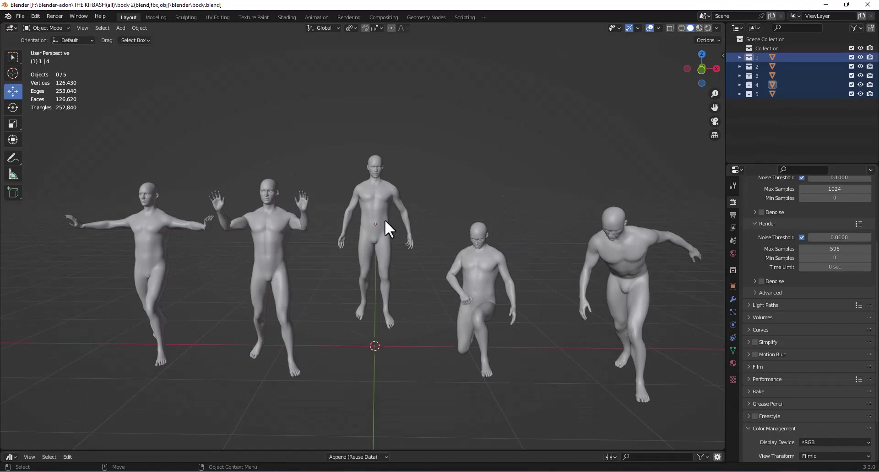
click(361, 237)
Step: Switch to the window with Dark forest.blend and inspect the foggy rendered forest from outside the camera view
mouse_move(699, 465)
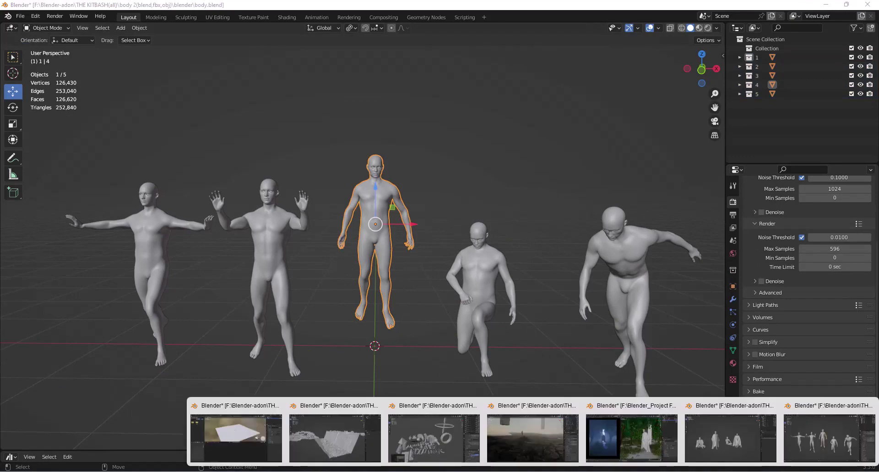
click(647, 444)
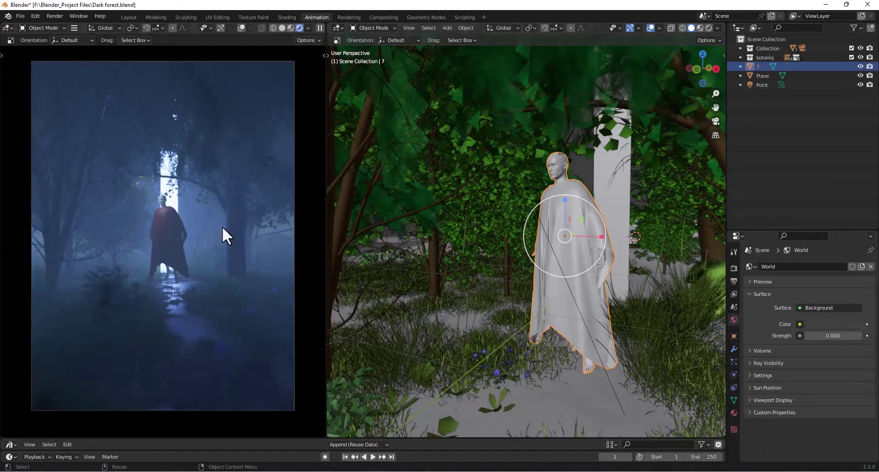
scroll(204, 197, down, 2)
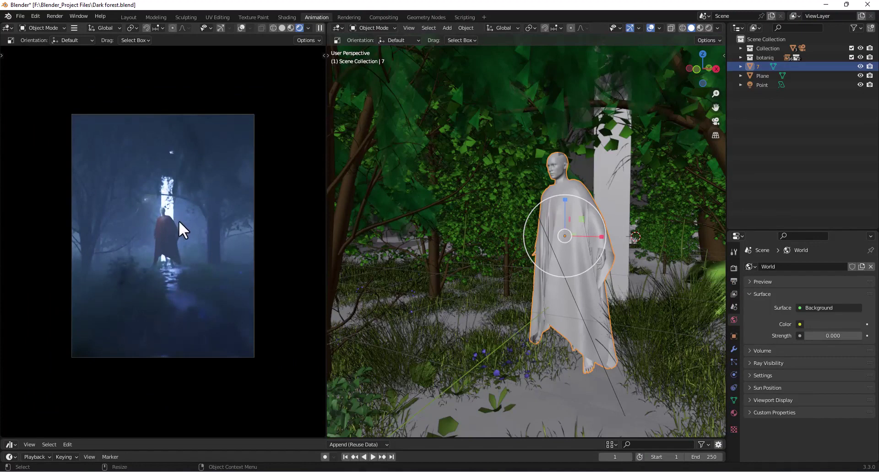
middle_drag(179, 221, 193, 209)
scroll(193, 209, down, 6)
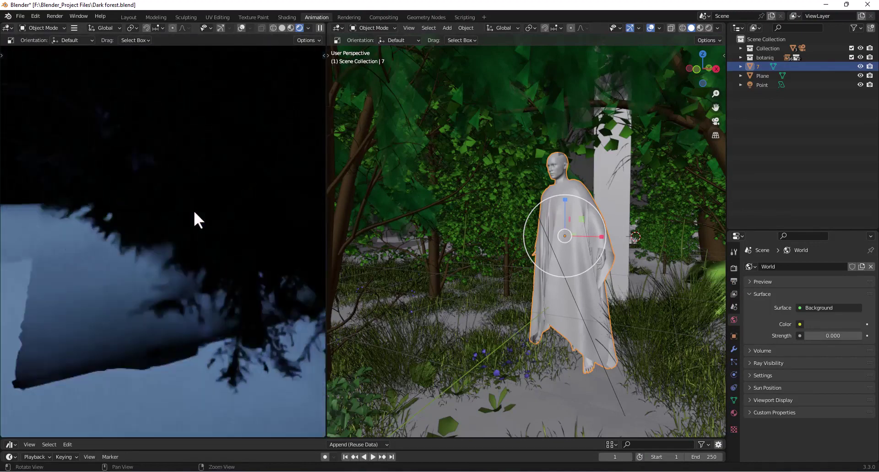
scroll(158, 251, up, 6)
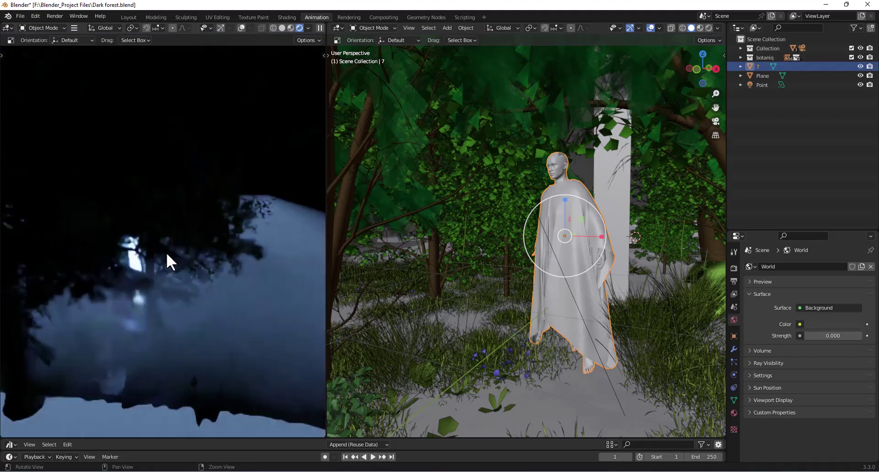
scroll(198, 276, up, 2)
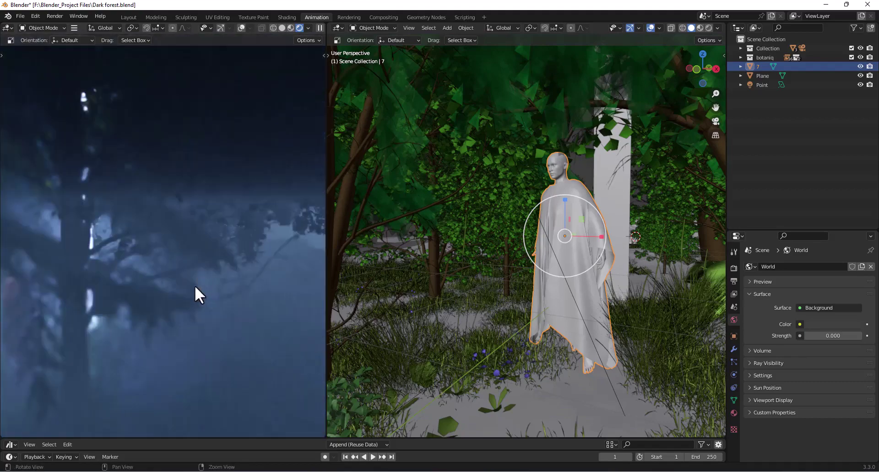
Step: Widen the rendered viewport to examine the cloaked figure and glowing pillar, then return it to the camera view
drag(324, 259, 591, 257)
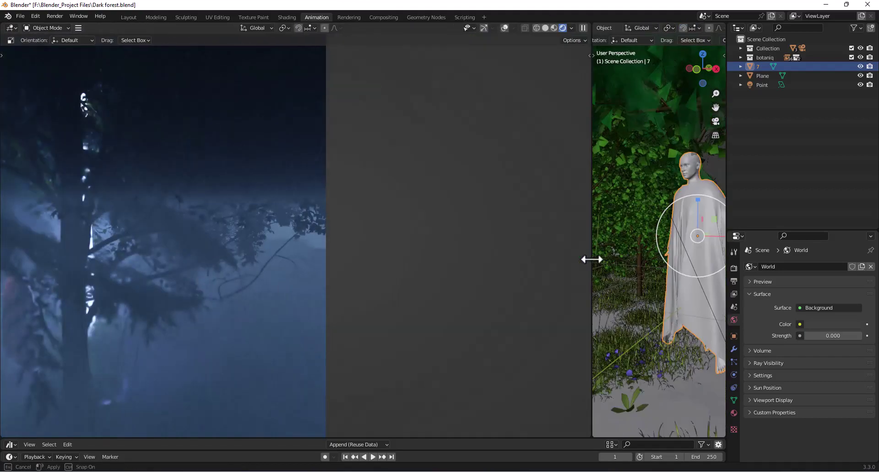
middle_drag(416, 257, 356, 241)
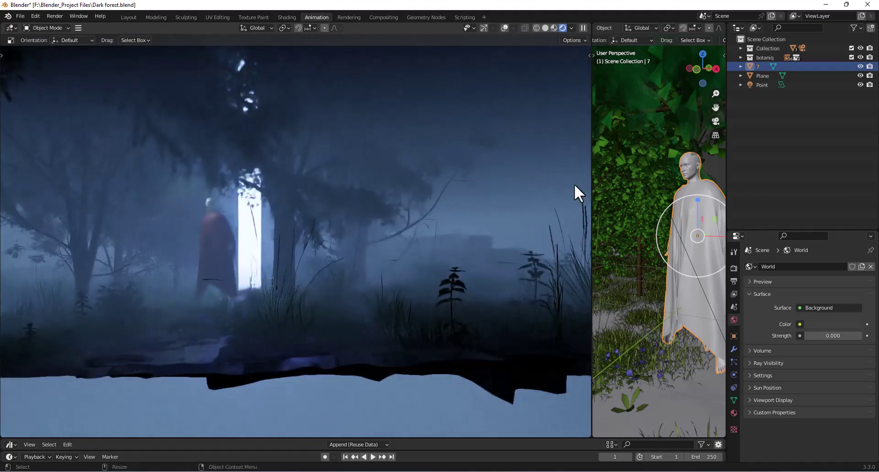
click(383, 86)
key(KP_0)
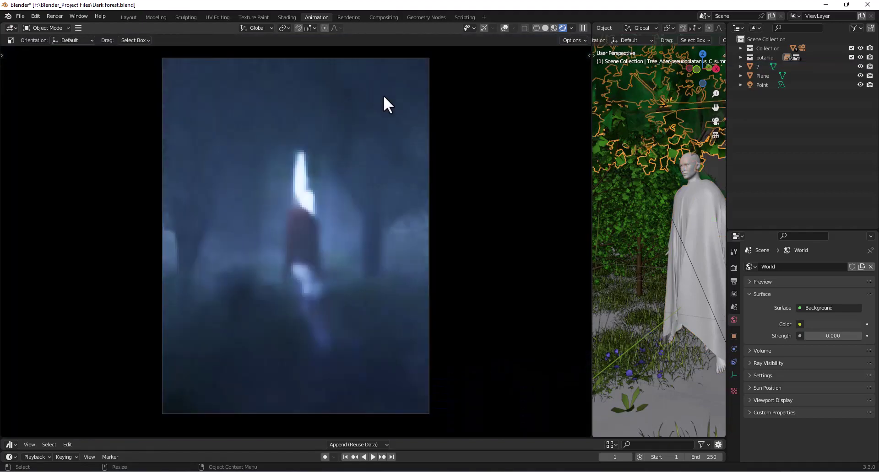
Step: Restore the roughly even viewport split and inspect the forest's trees and ground layout from outside in the solid view
drag(592, 209, 330, 201)
scroll(512, 229, down, 6)
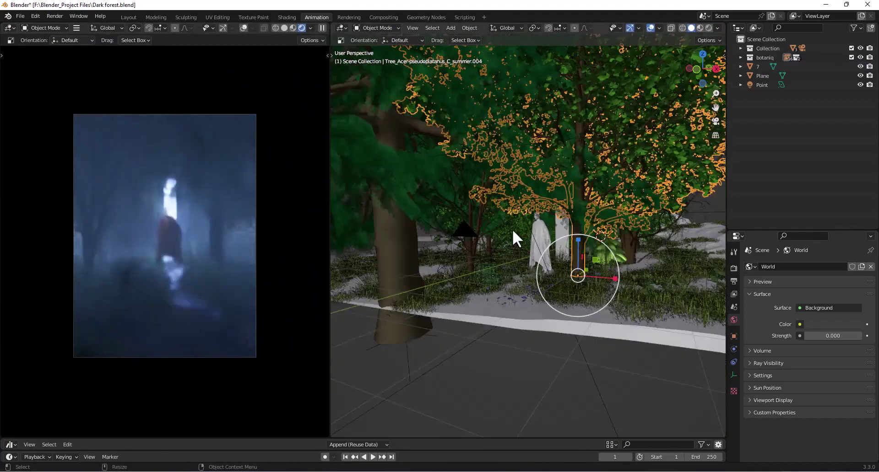
middle_drag(512, 229, 524, 256)
scroll(490, 243, down, 4)
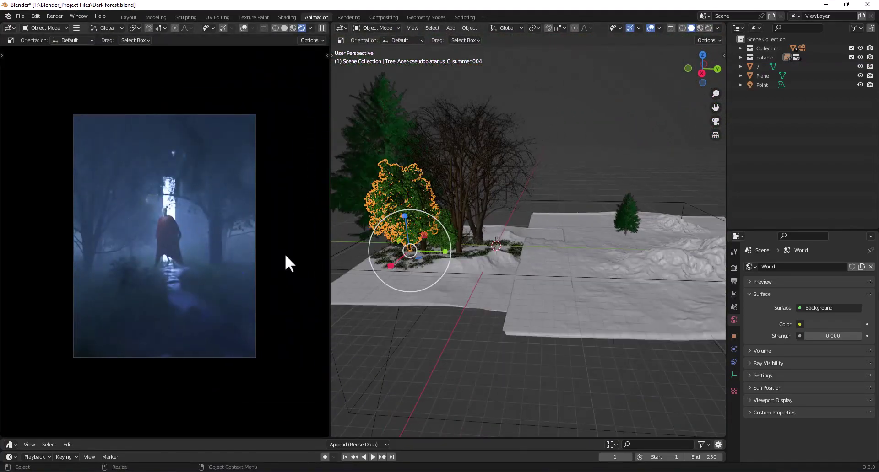
Step: Inspect the bare winter tree, leafy trees and ground vegetation up close in the solid view of the forest scene
click(549, 101)
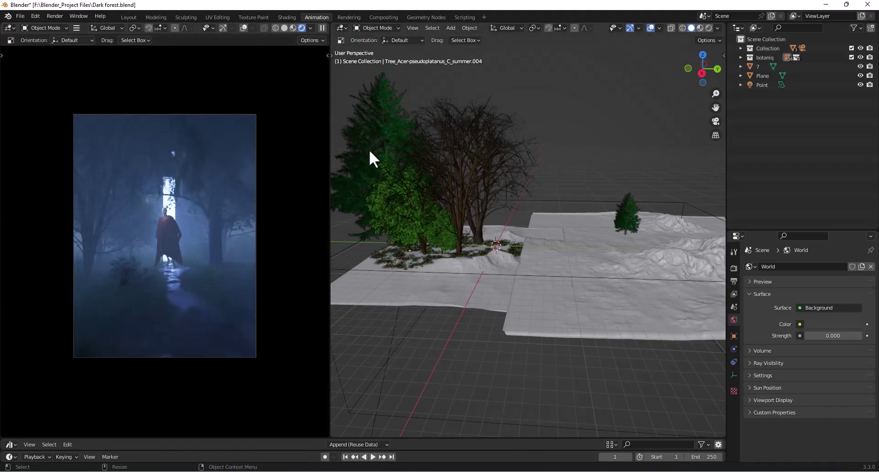
click(370, 150)
click(464, 174)
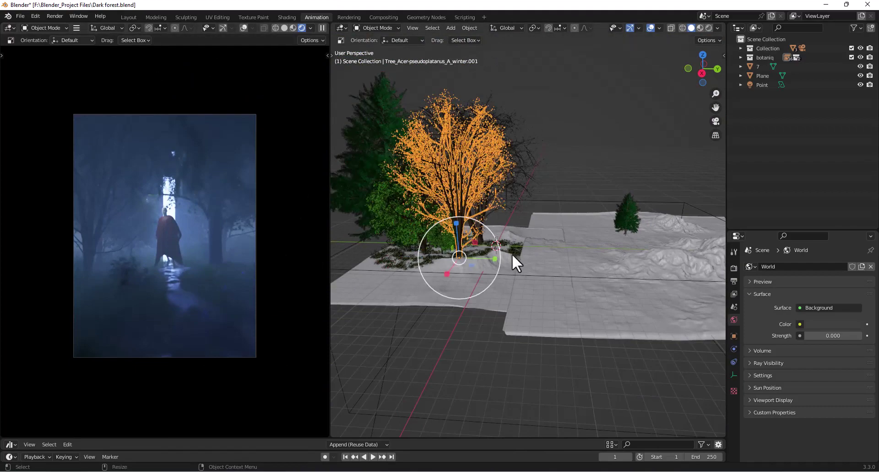
scroll(627, 234, up, 3)
scroll(627, 234, down, 2)
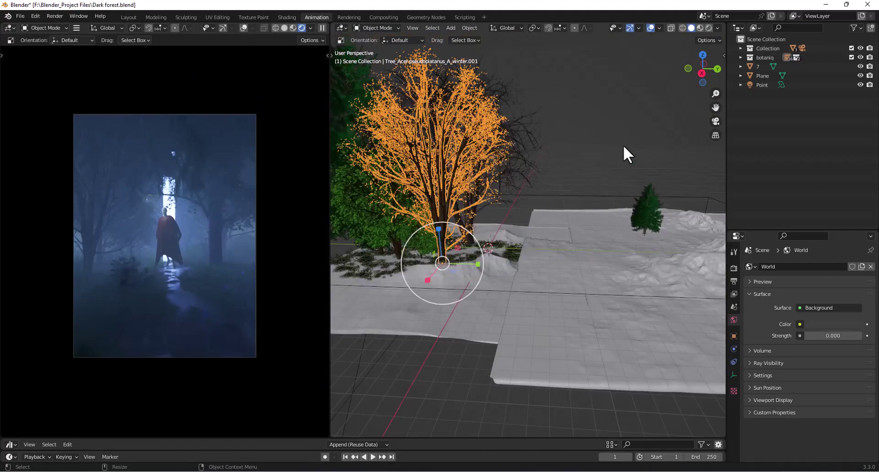
click(567, 179)
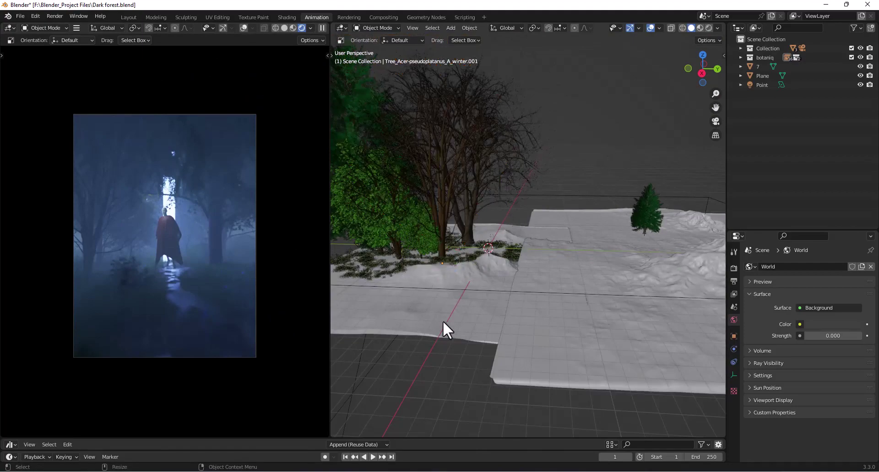
alt+drag(427, 318, 492, 314)
scroll(493, 311, up, 3)
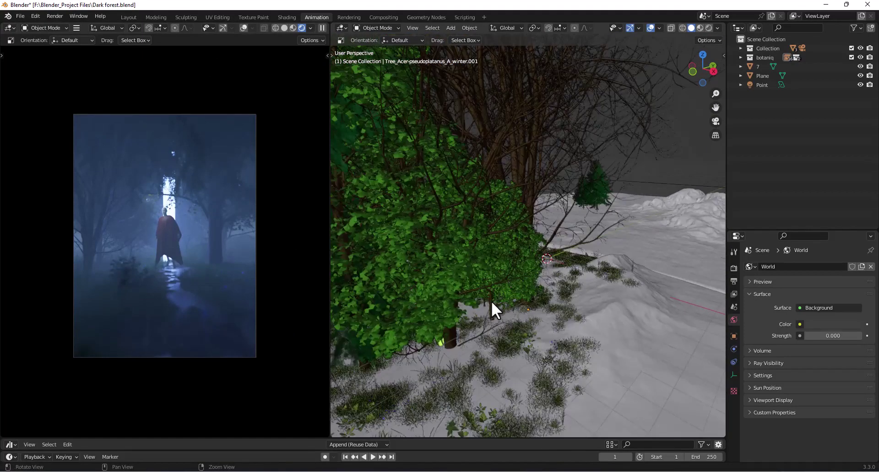
alt+middle_drag(491, 301, 534, 269)
alt+drag(534, 268, 535, 276)
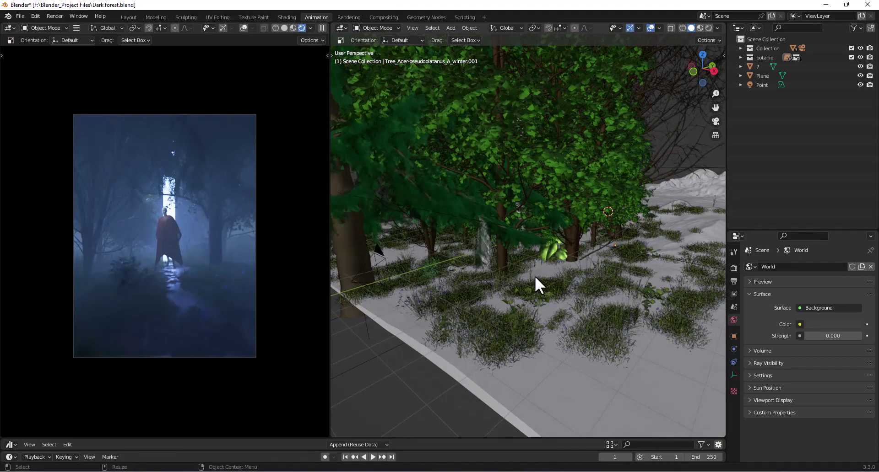
Step: Switch to the browser and review The Environment Kitbash product page on Blender Market, including its preview images and version options
click(467, 471)
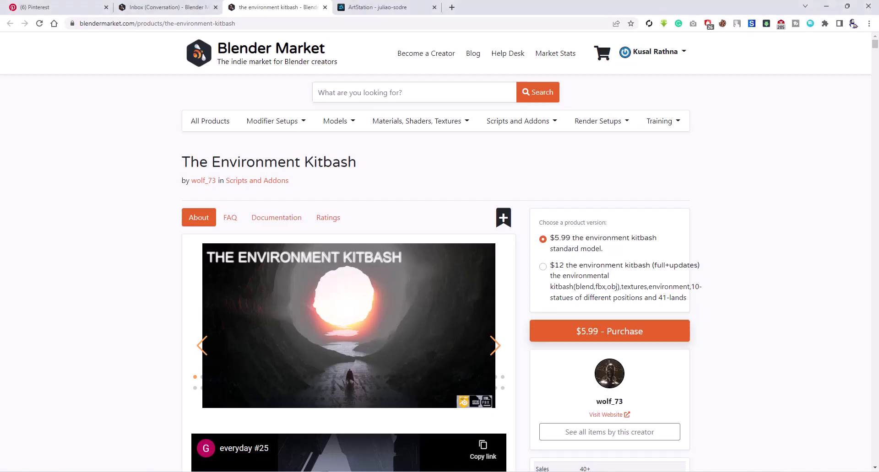
click(378, 91)
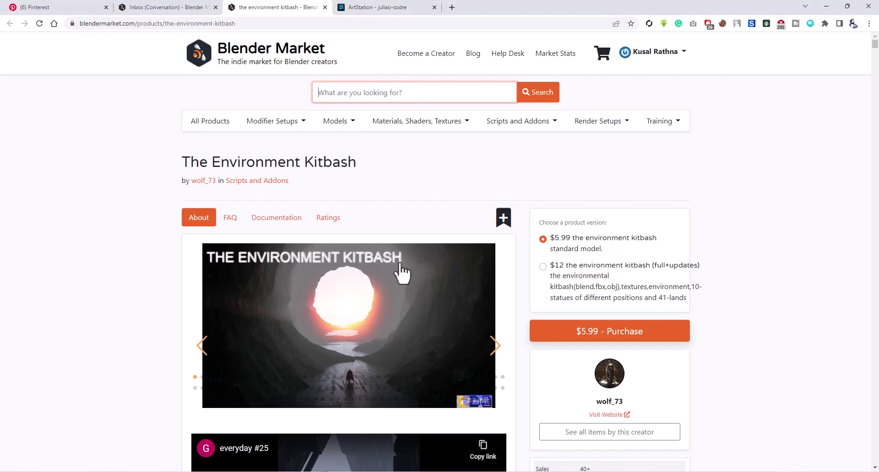
scroll(402, 273, down, 2)
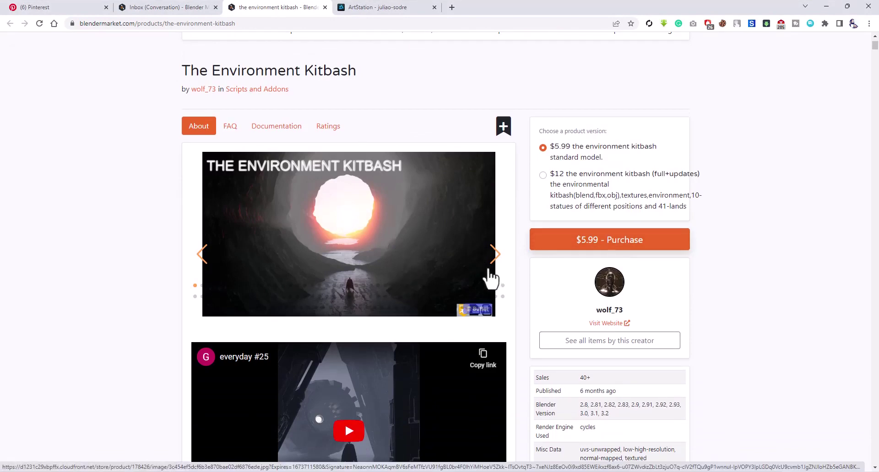
scroll(491, 278, down, 2)
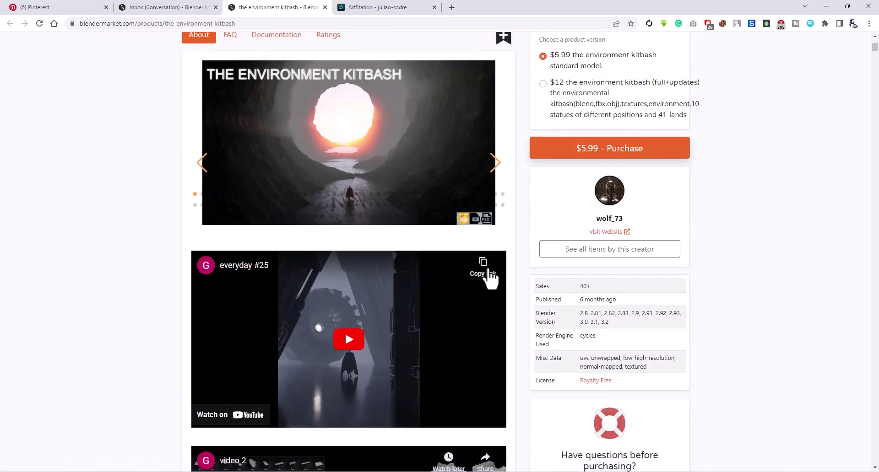
scroll(491, 277, up, 1)
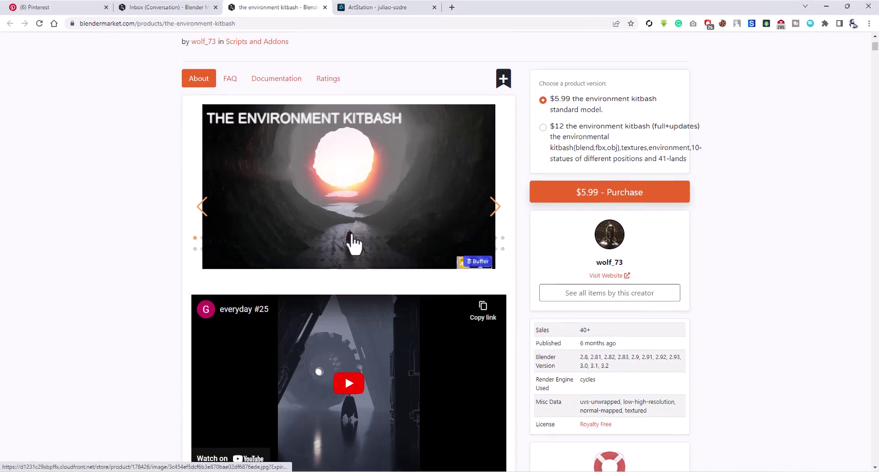
scroll(353, 241, down, 2)
scroll(353, 239, up, 2)
scroll(376, 236, up, 1)
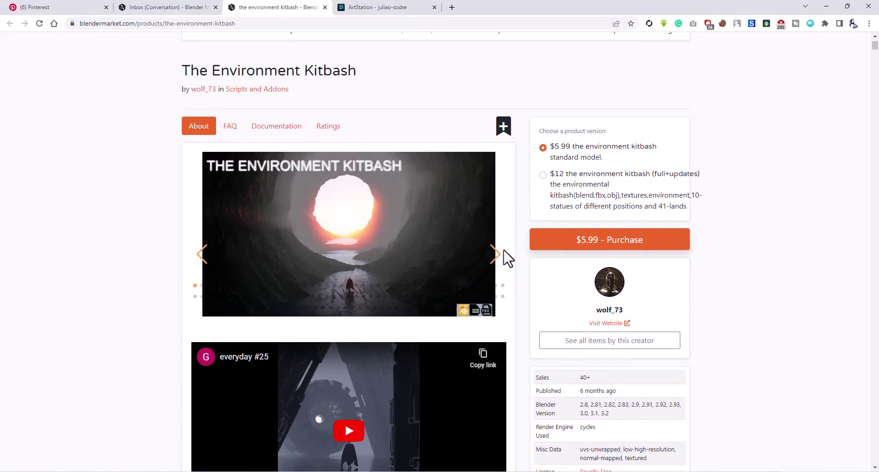
Step: Switch back to Blender's window with 2.blend, enlarge the 3D viewport and delete the flat terrain object
click(826, 6)
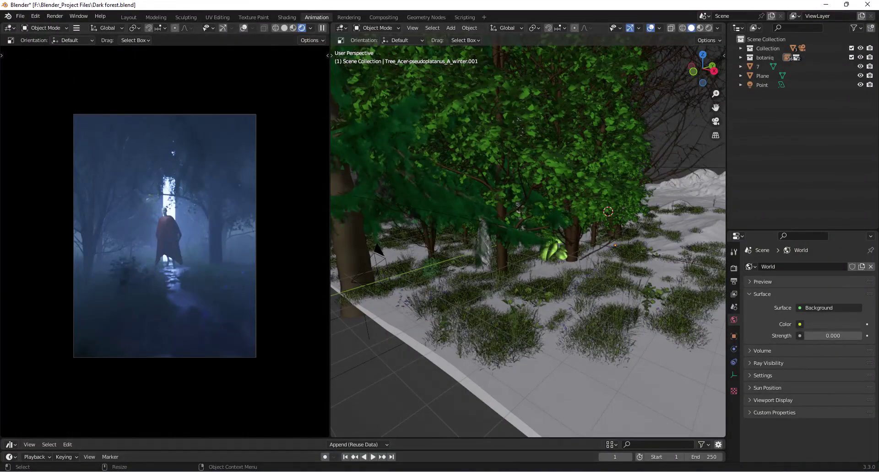
mouse_move(570, 471)
click(258, 438)
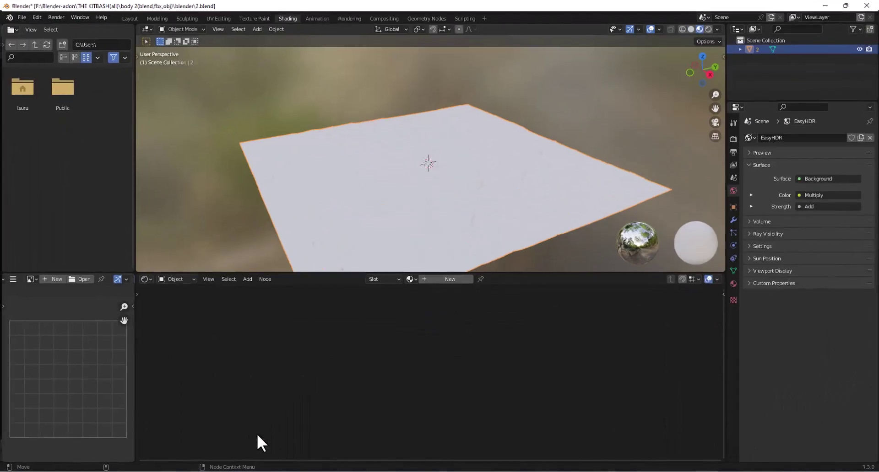
drag(501, 274, 491, 339)
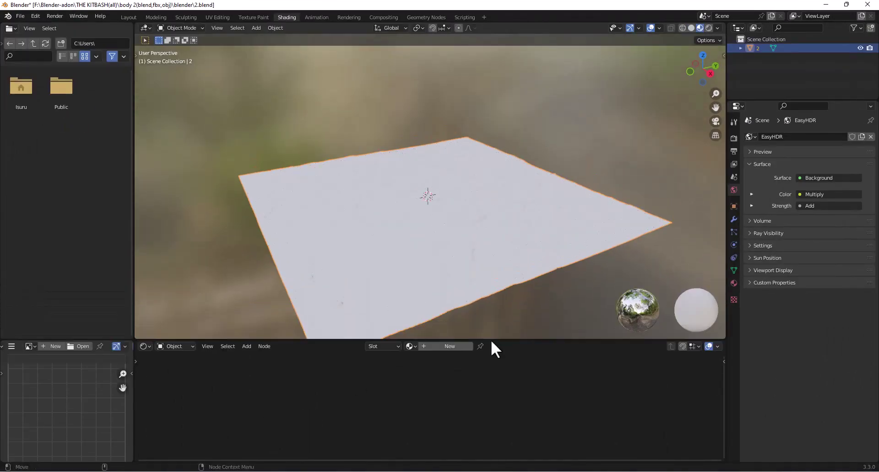
middle_drag(485, 293, 460, 230)
key(Delete)
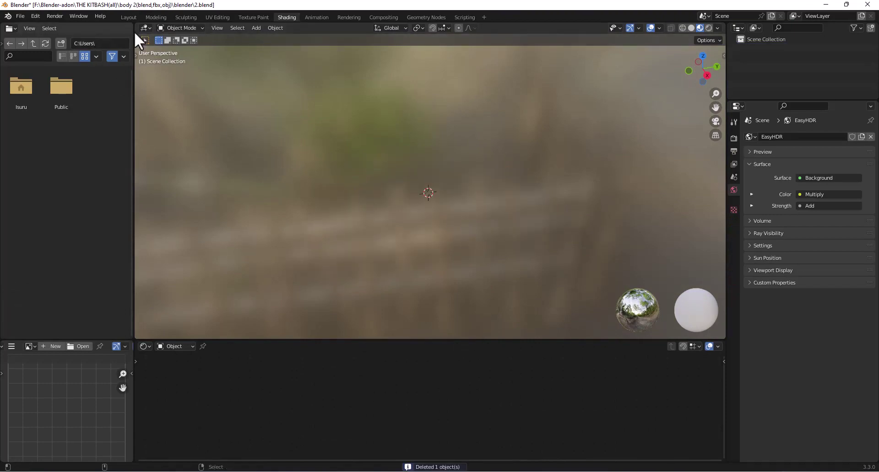
Step: Open the Layout workspace, split the 3D viewport horizontally and turn the lower area into an Asset Browser
click(127, 17)
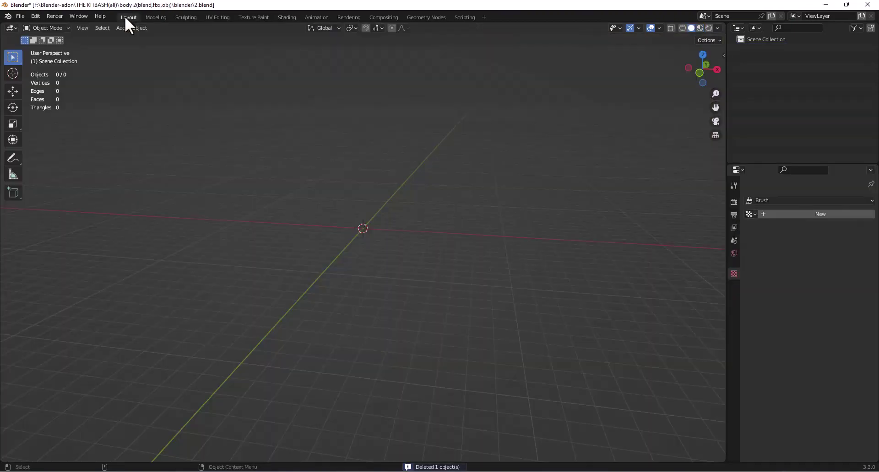
alt+middle_drag(324, 224, 321, 246)
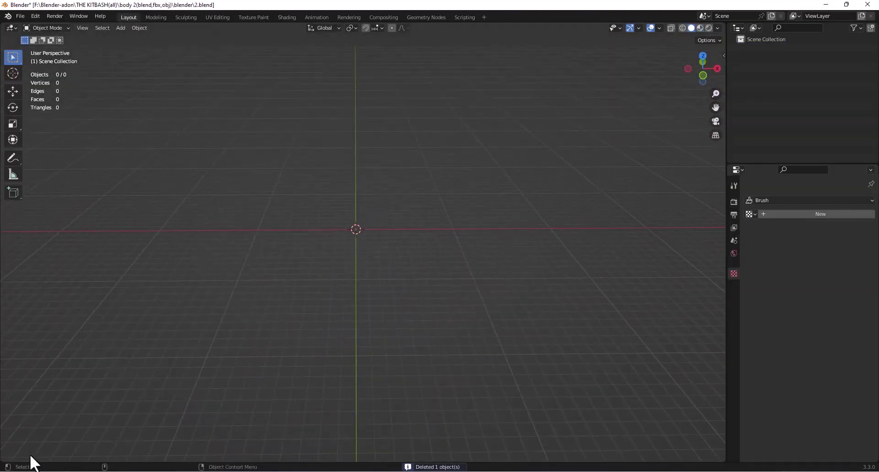
drag(4, 460, 44, 268)
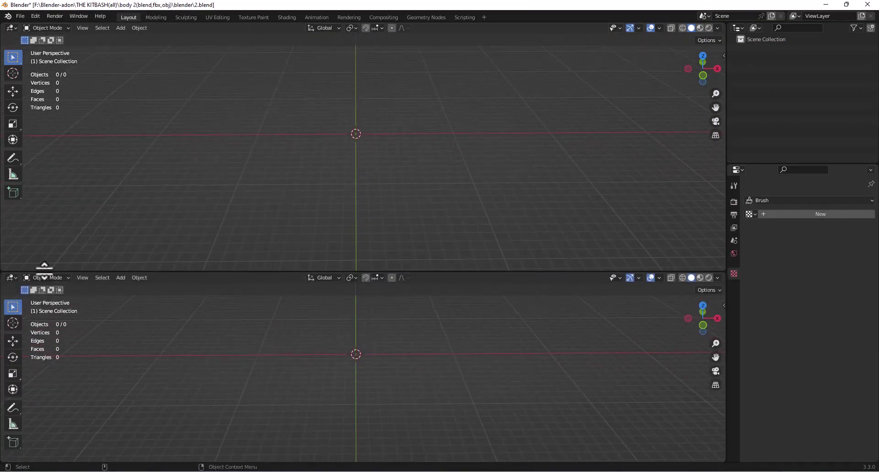
click(64, 277)
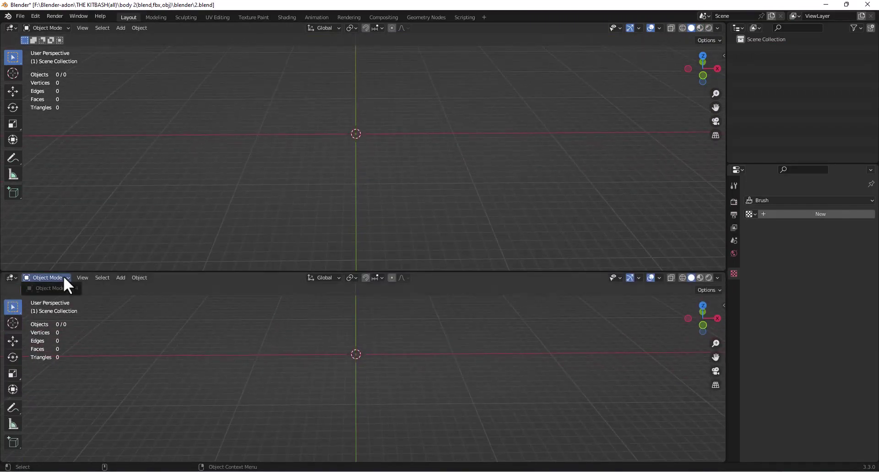
click(14, 278)
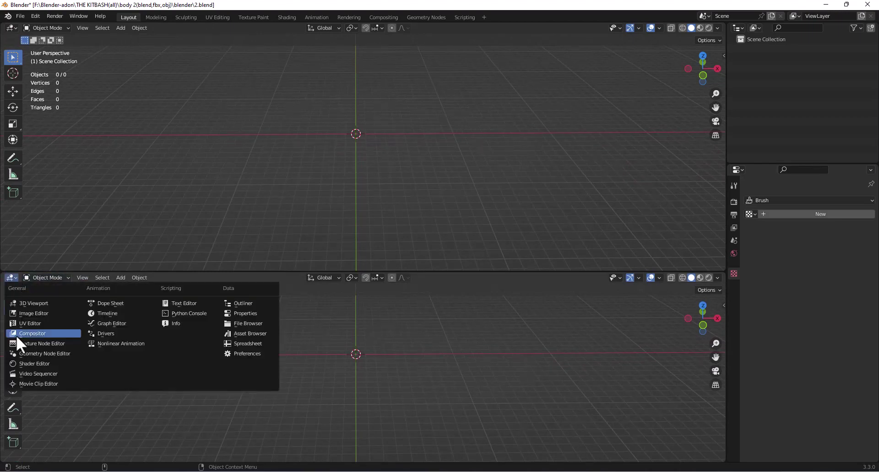
click(267, 334)
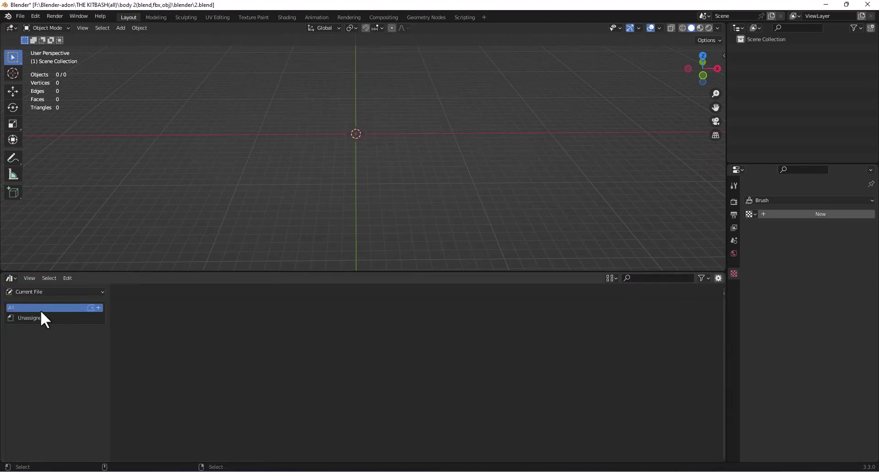
Step: Load the blender asset library and place body asset 1 near the scene origin
click(38, 292)
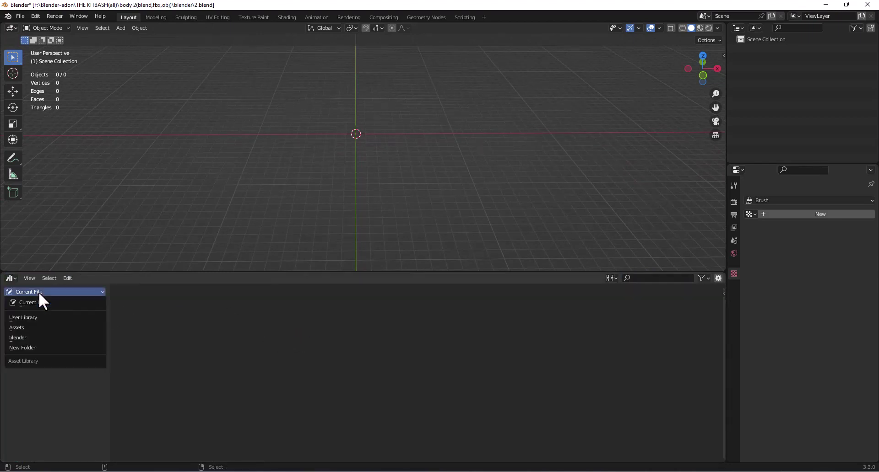
click(27, 339)
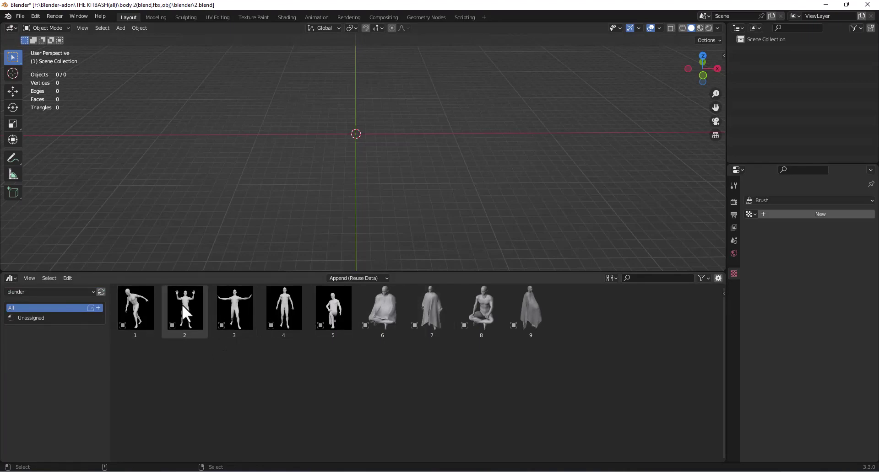
drag(134, 304, 355, 133)
key(KP_Decimal)
mouse_move(287, 178)
middle_down()
mouse_move(421, 153)
mouse_move(409, 150)
mouse_move(441, 163)
mouse_move(287, 163)
middle_up()
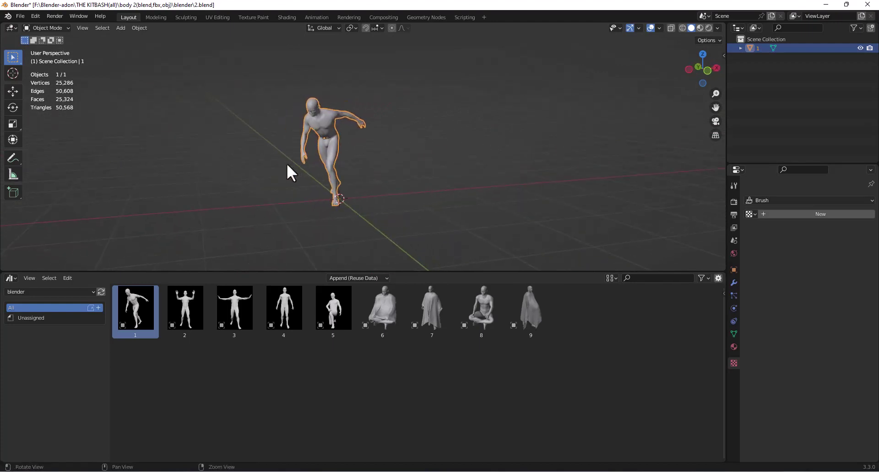
Step: Load the New Folder asset library, add the Plane.003 terrain around the figure and enlarge the 3D viewport
click(44, 293)
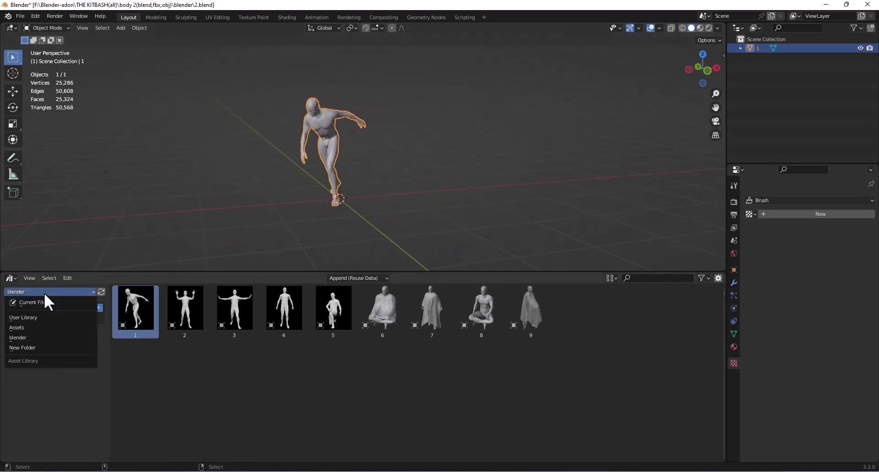
click(34, 349)
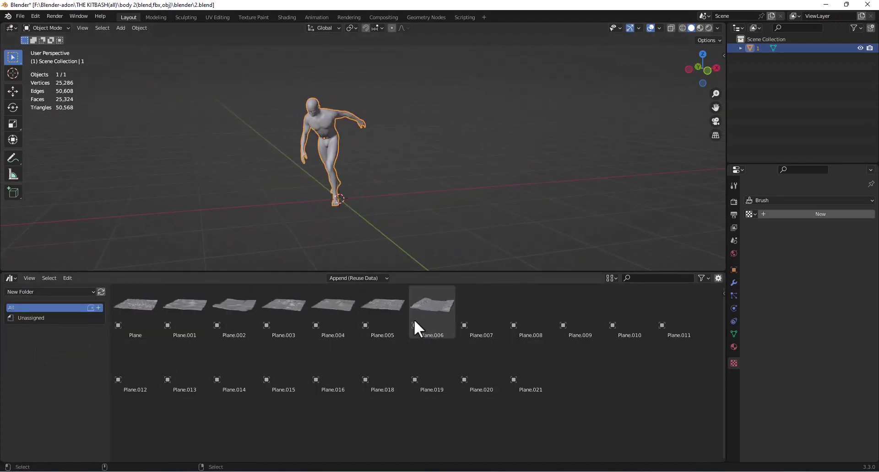
drag(303, 306, 342, 227)
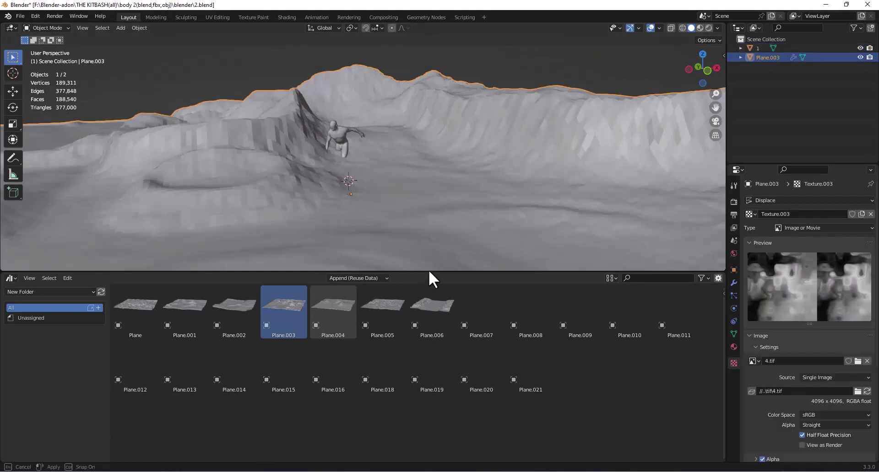
drag(428, 271, 405, 361)
scroll(413, 259, down, 10)
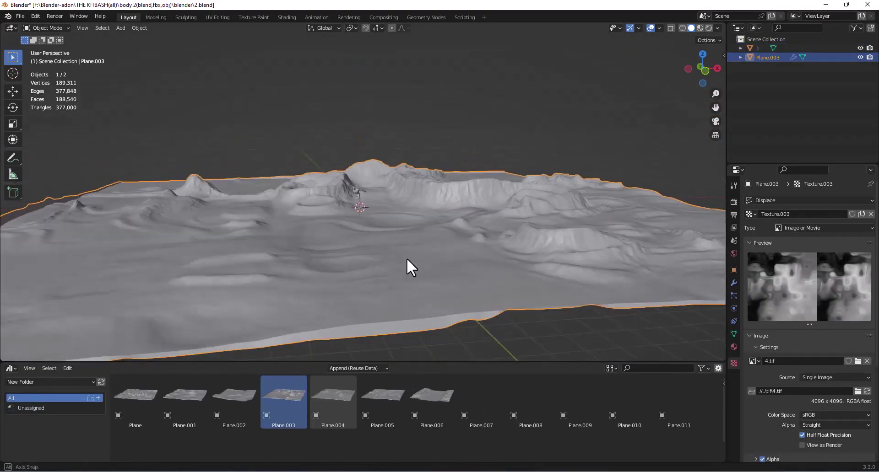
Step: Select the body figure on the terrain and scale it up uniformly
middle_drag(407, 259, 384, 218)
scroll(371, 219, up, 3)
click(360, 191)
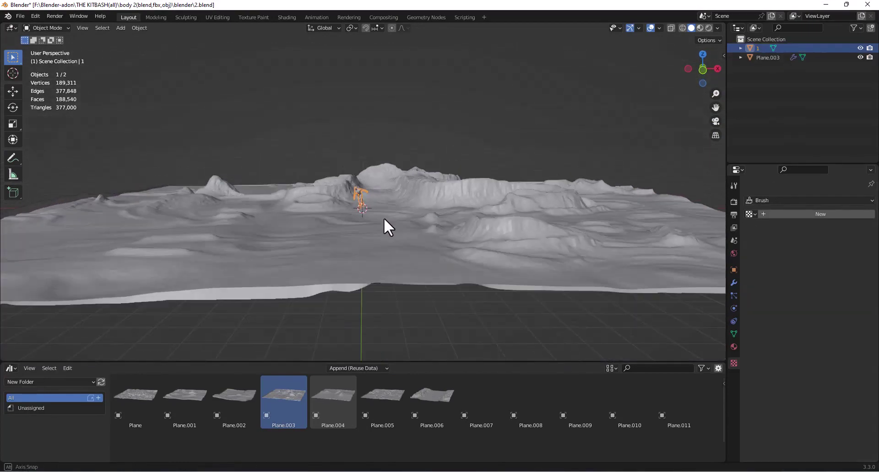
key(shift+space)
key(g)
key(s)
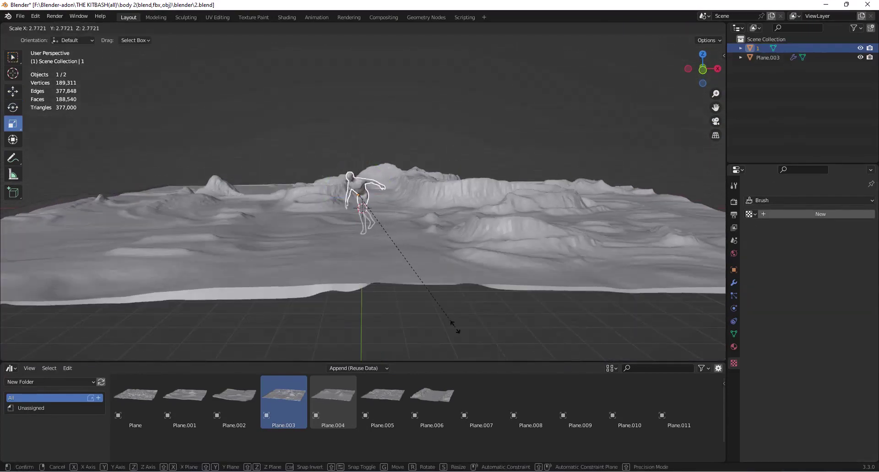
click(415, 271)
Step: Raise the figure about 2.18 m along Z, then adjust its position and height so it stands on the terrain
drag(365, 177, 364, 118)
middle_drag(366, 137, 409, 226)
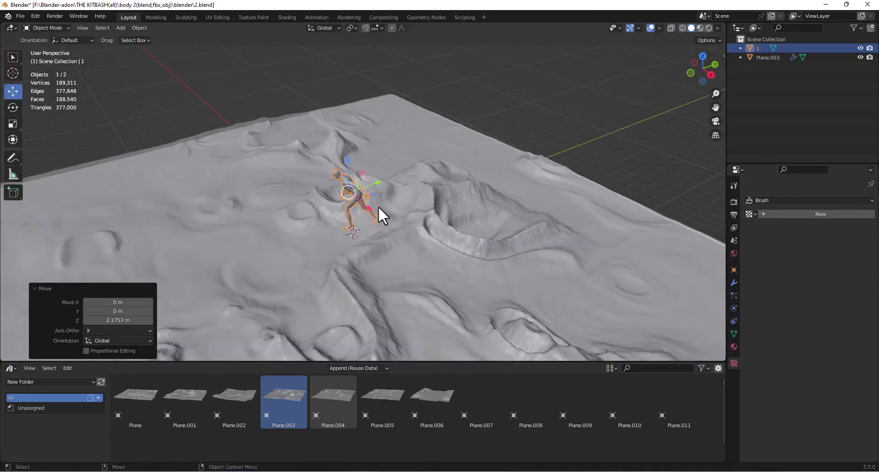
drag(378, 207, 392, 180)
middle_drag(345, 209, 396, 212)
drag(366, 116, 370, 112)
mouse_move(390, 146)
mouse_down()
mouse_move(411, 152)
mouse_move(389, 133)
mouse_up()
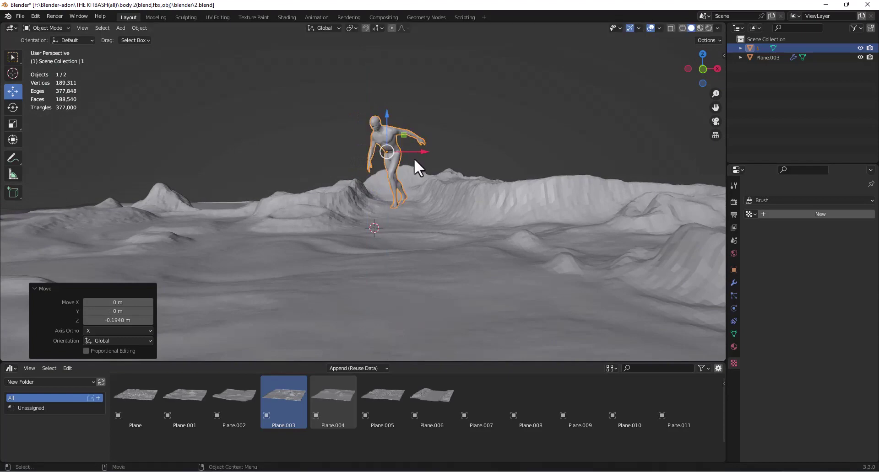
Step: Select the Plane.003 terrain beneath the figure and view its full extent
scroll(424, 188, down, 2)
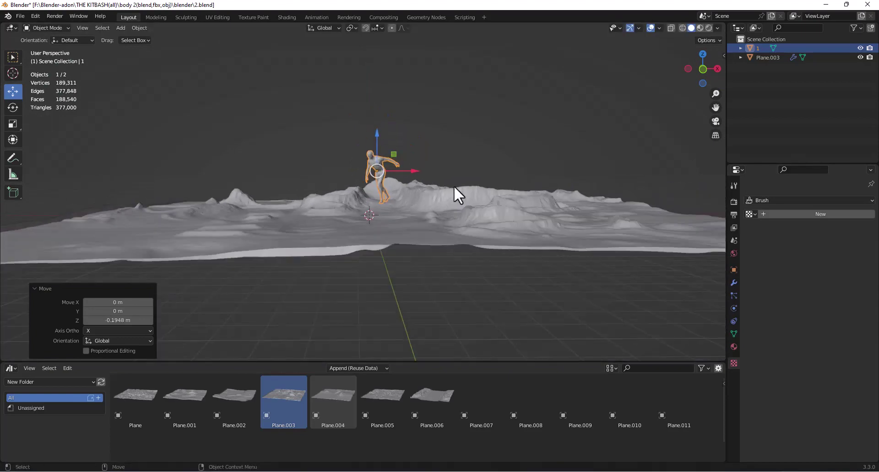
drag(454, 186, 458, 197)
scroll(457, 200, down, 2)
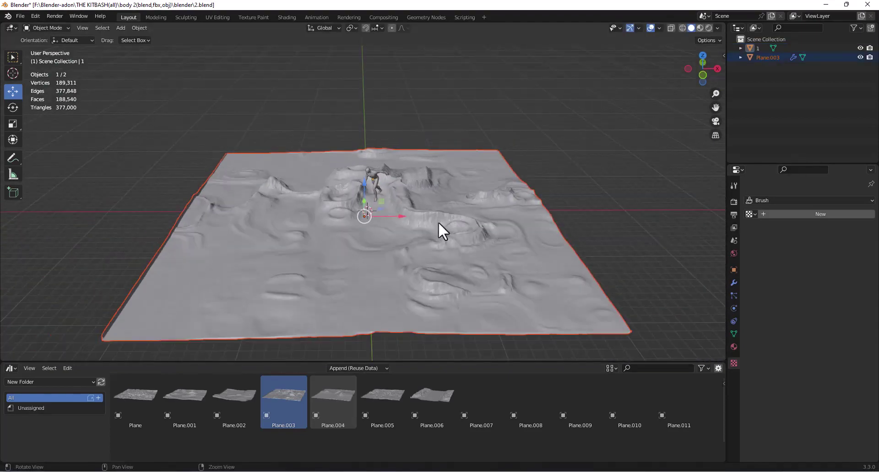
Step: Add a camera to the scene and move it about -9.67 m along Y
click(108, 27)
mouse_move(122, 30)
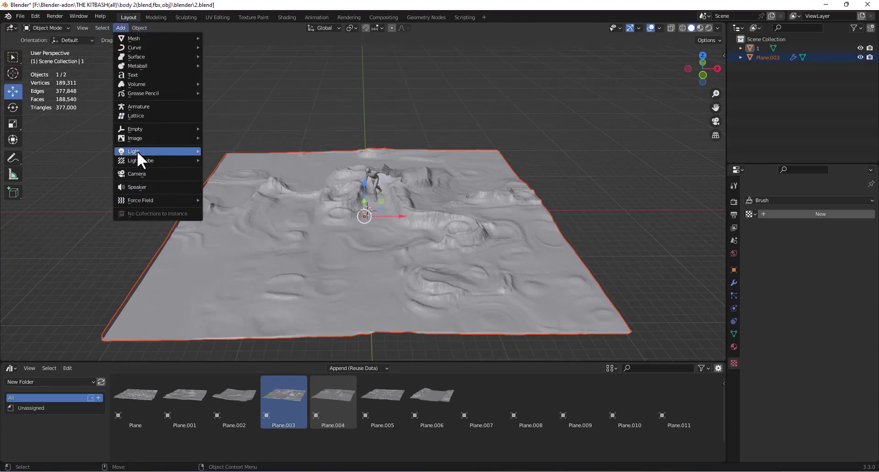
click(143, 176)
middle_drag(521, 223, 452, 235)
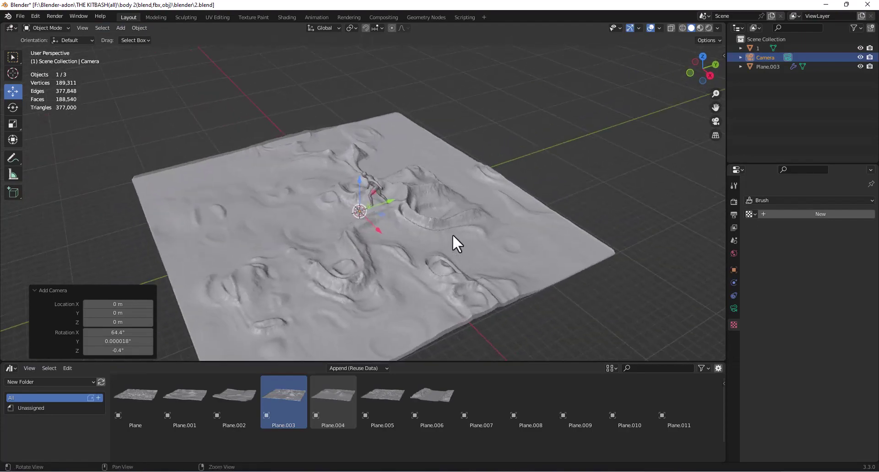
key(g)
key(y)
click(308, 222)
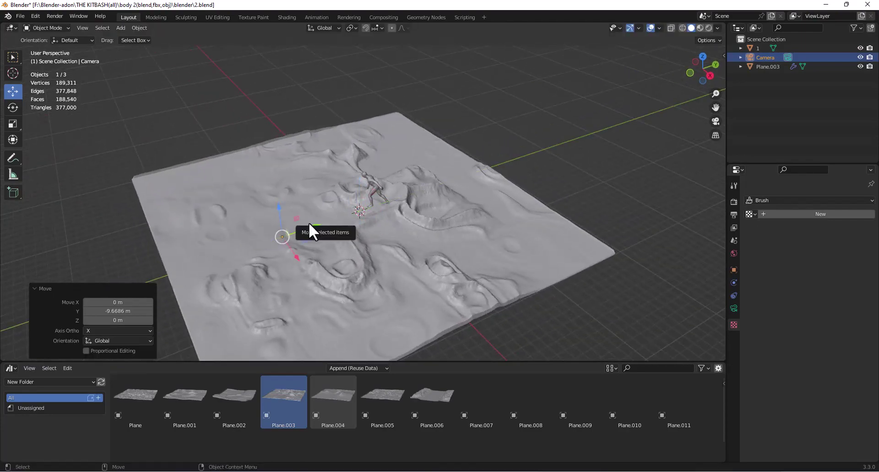
Step: Look through the camera, enable Camera to View locking, and frame the figure from a low angle across the terrain
key(KP_0)
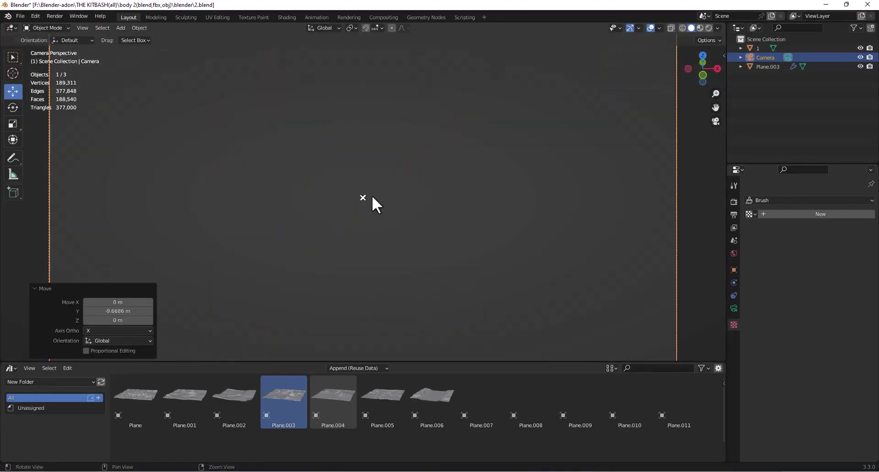
click(723, 55)
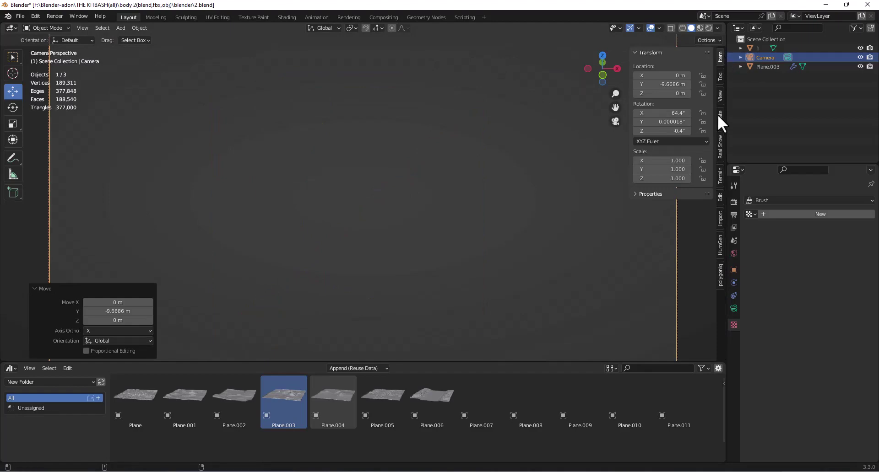
click(720, 95)
click(670, 167)
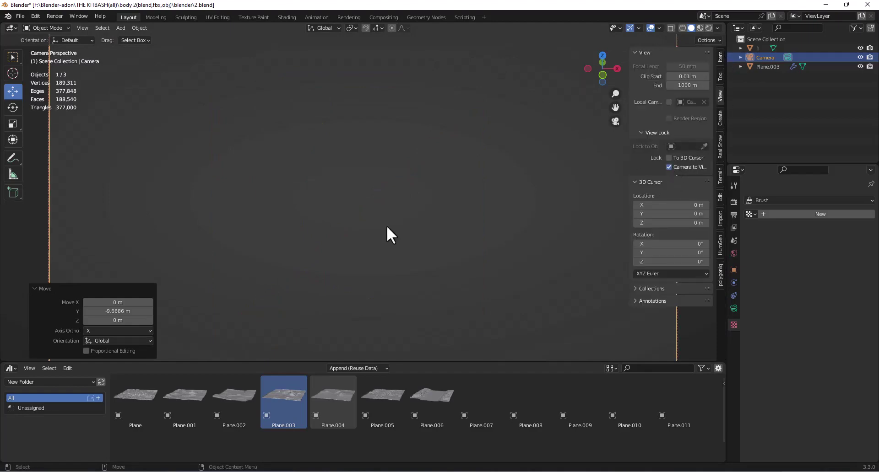
scroll(385, 223, down, 8)
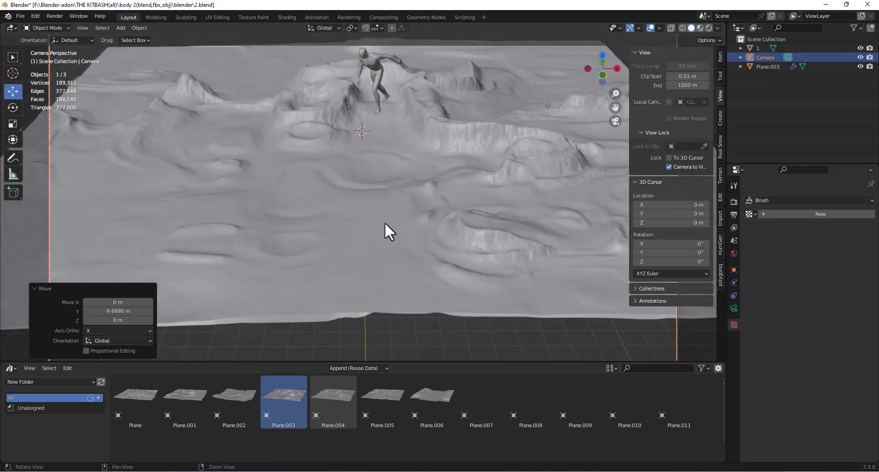
mouse_move(385, 223)
middle_down()
mouse_move(389, 179)
mouse_move(386, 275)
mouse_move(396, 232)
mouse_move(388, 249)
mouse_move(383, 224)
middle_up()
scroll(389, 238, up, 3)
scroll(388, 243, up, 1)
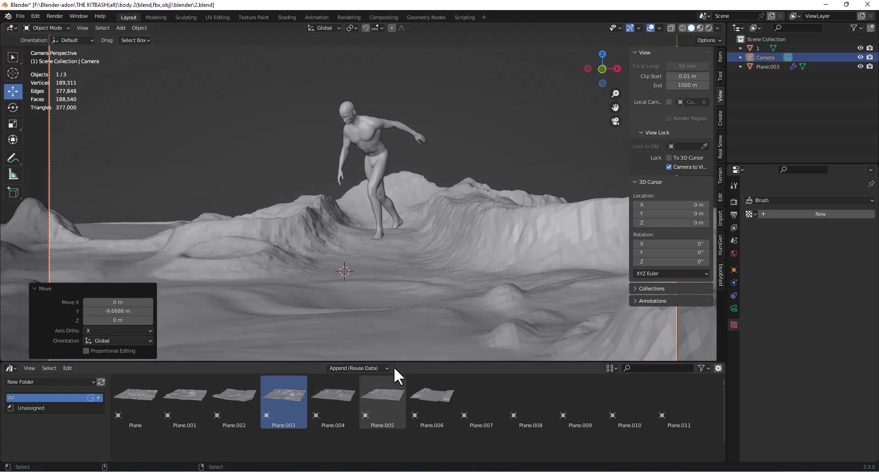
Step: Refine the camera framing of the figure in an enlarged 3D viewport and turn off the Camera to View lock
drag(394, 361, 394, 451)
mouse_move(375, 339)
shift+middle_down()
mouse_move(377, 300)
mouse_move(376, 339)
shift+middle_up()
scroll(379, 294, down, 1)
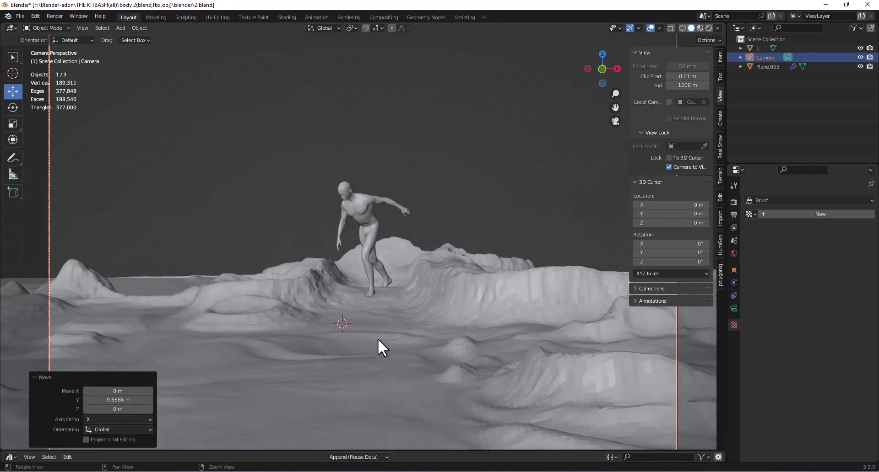
click(669, 167)
scroll(362, 221, down, 3)
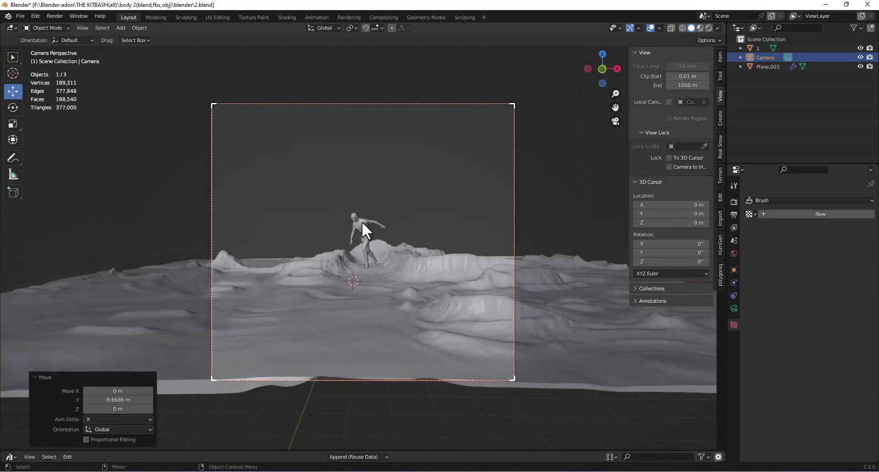
Step: Apply the Art Work resolution preset of 1920 × 2560 px and check the portrait framing through the camera
middle_drag(378, 225, 460, 236)
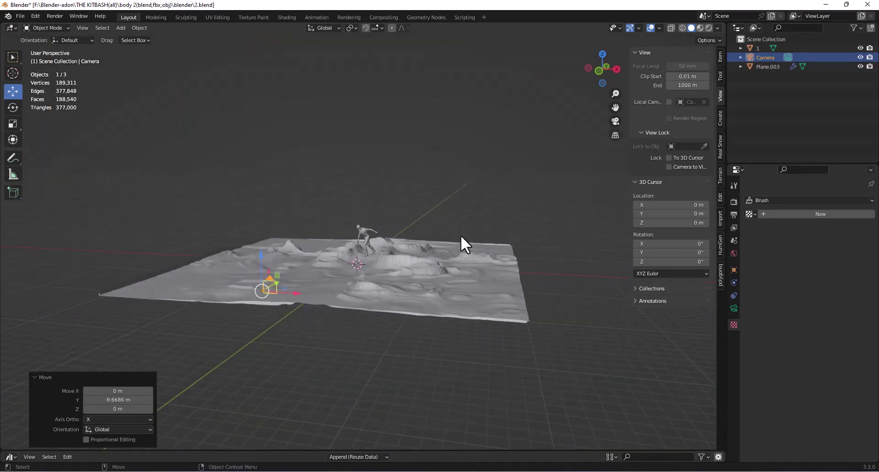
key(KP_0)
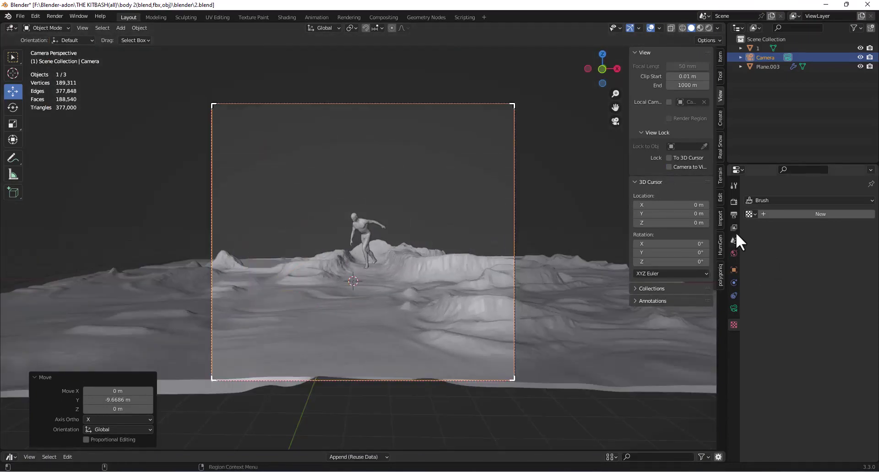
click(733, 201)
click(733, 215)
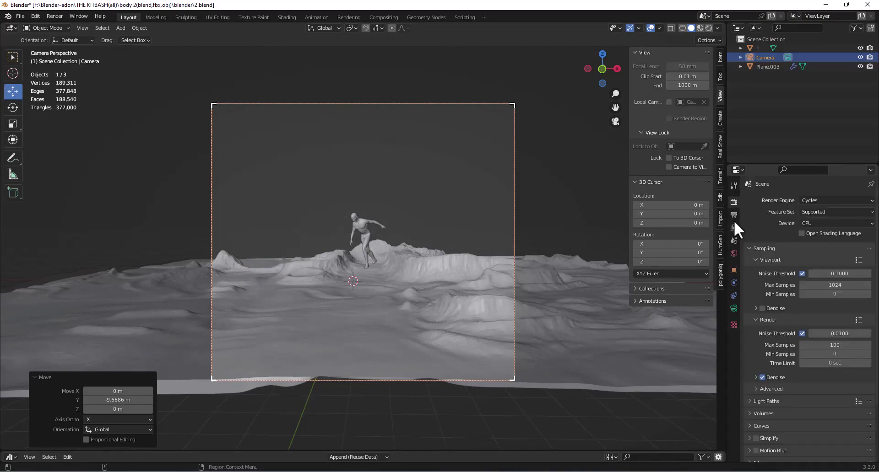
click(858, 200)
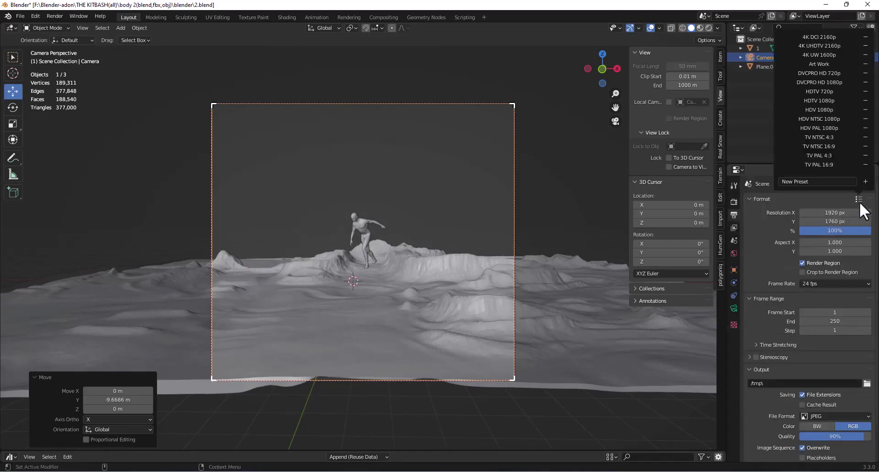
click(842, 64)
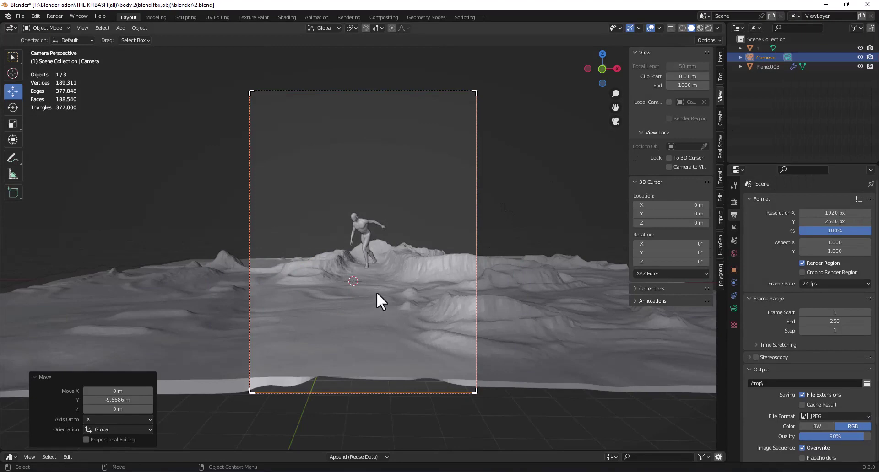
shift+middle_drag(400, 294, 397, 300)
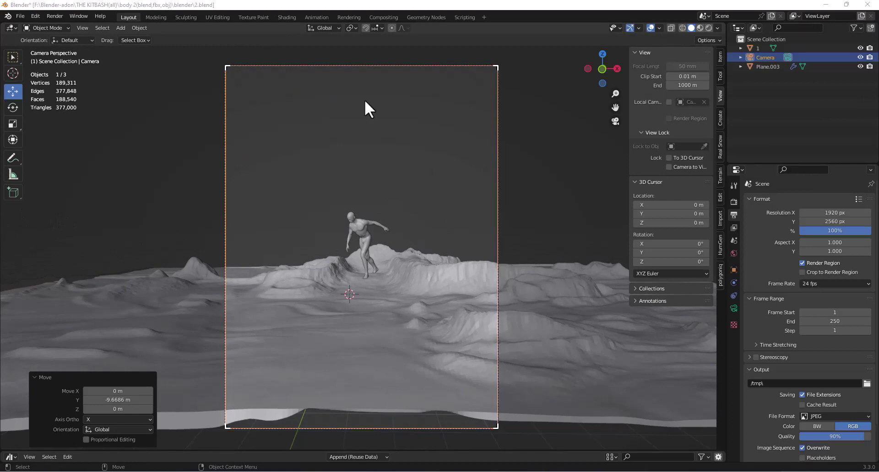
Step: Switch to the Animation workspace with the camera view in the small viewport and the whole terrain in the large one
click(311, 18)
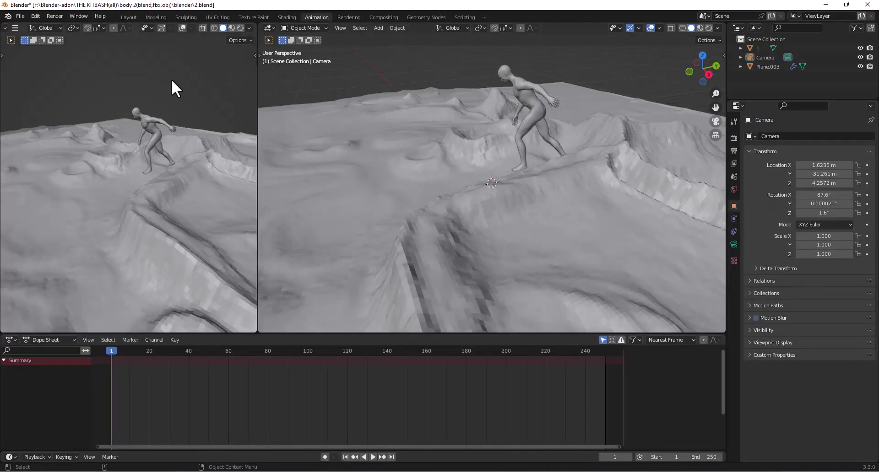
key(KP_0)
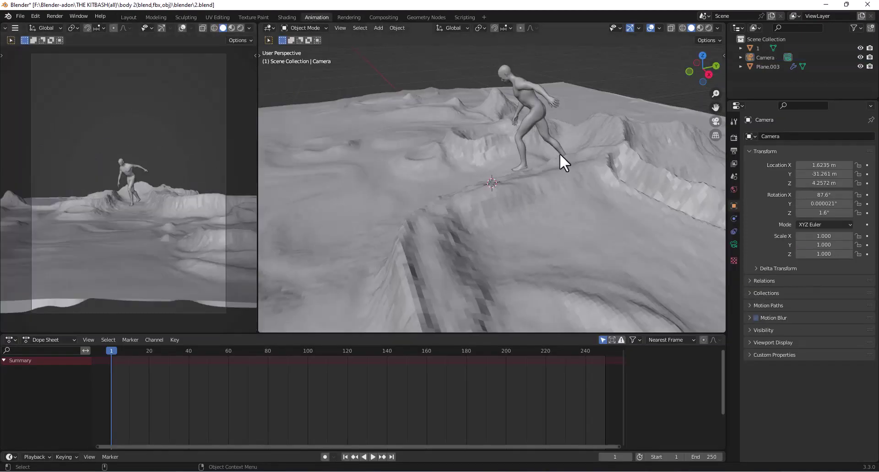
scroll(559, 153, down, 10)
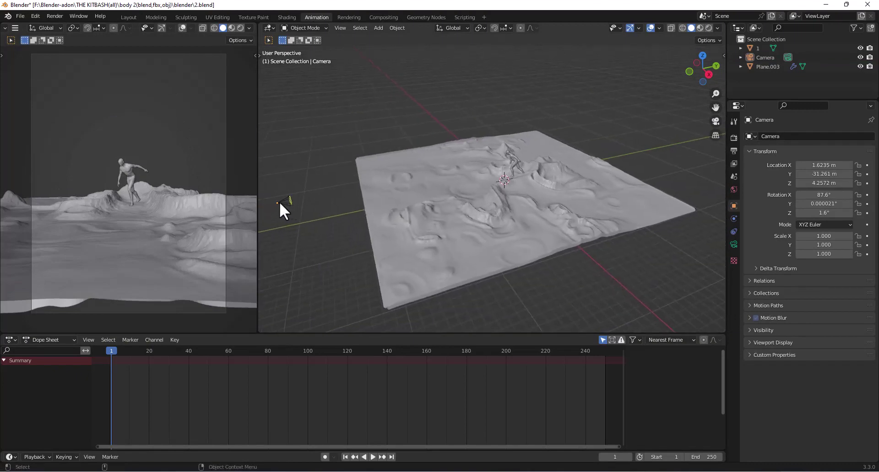
Step: Move the camera closer to the figure and lower, to about X 0.68 m, Y -24.98 m, Z 2.36 m
click(277, 203)
key(shift+space)
key(g)
drag(306, 199, 342, 193)
drag(284, 162, 287, 175)
drag(325, 205, 353, 194)
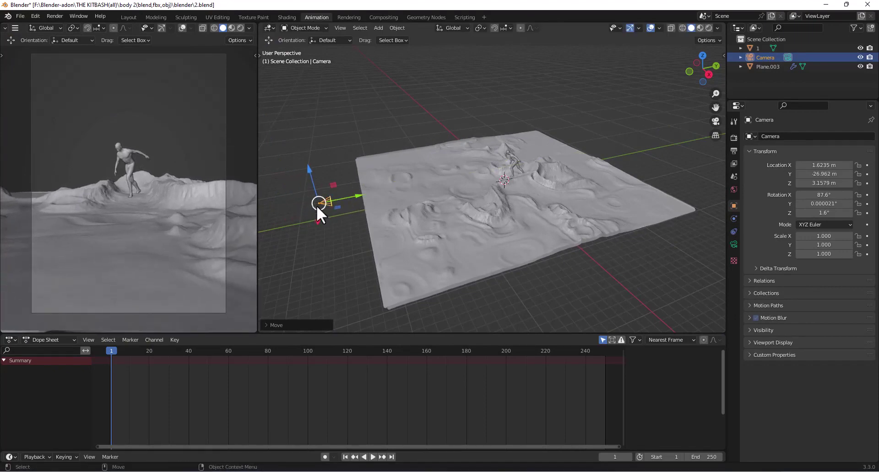
drag(318, 219, 369, 197)
drag(325, 161, 327, 168)
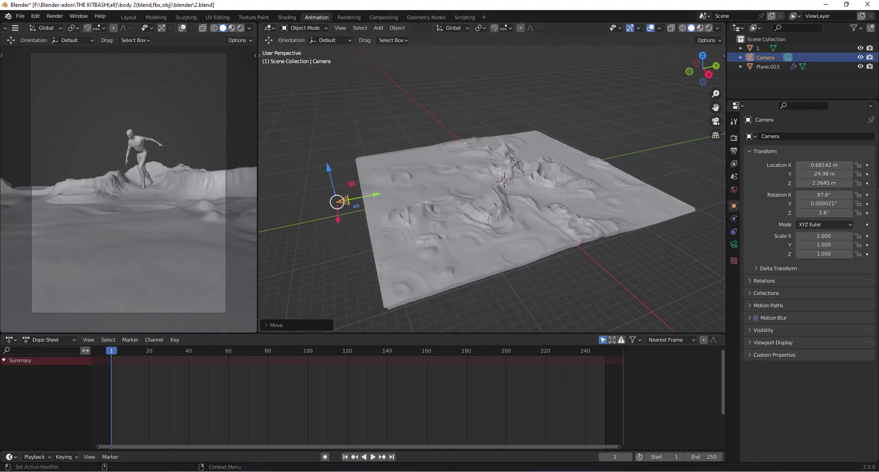
Step: Spawn the Maritime Pine Pinus pinaster (B) from botaniq's coniferous category
click(430, 188)
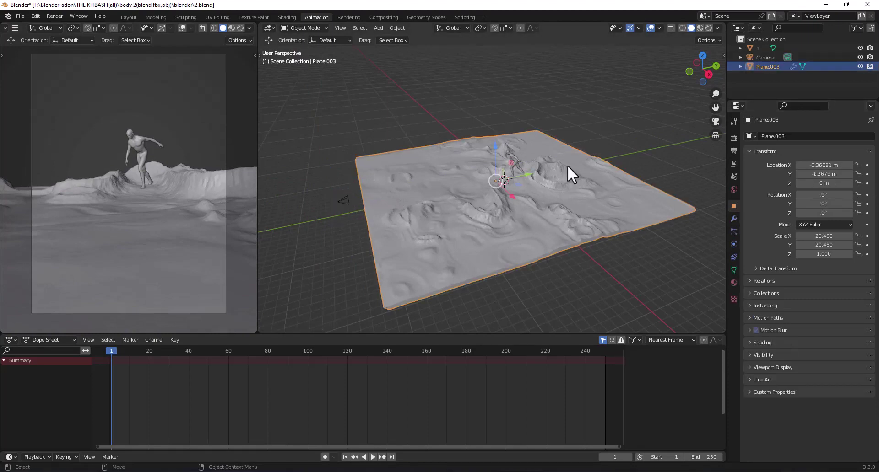
click(724, 56)
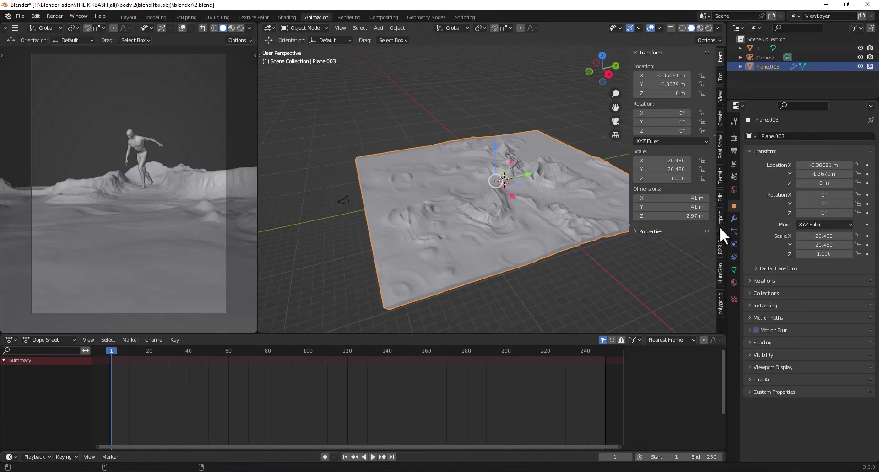
click(719, 306)
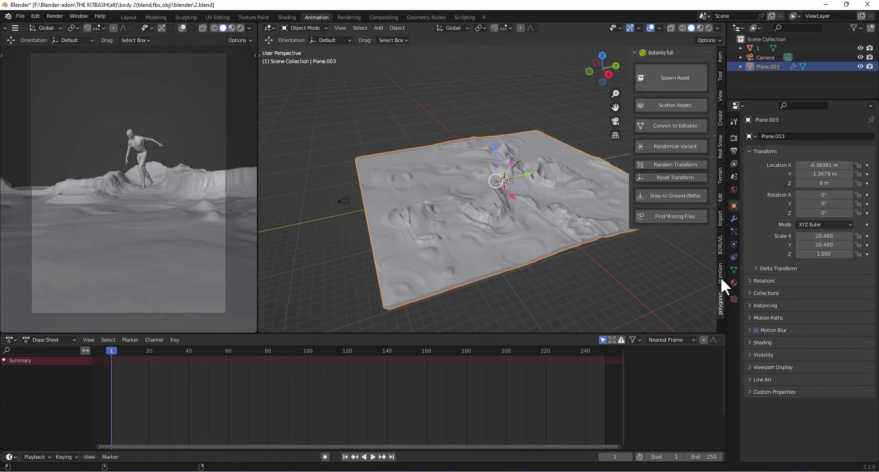
click(721, 277)
click(719, 307)
click(673, 77)
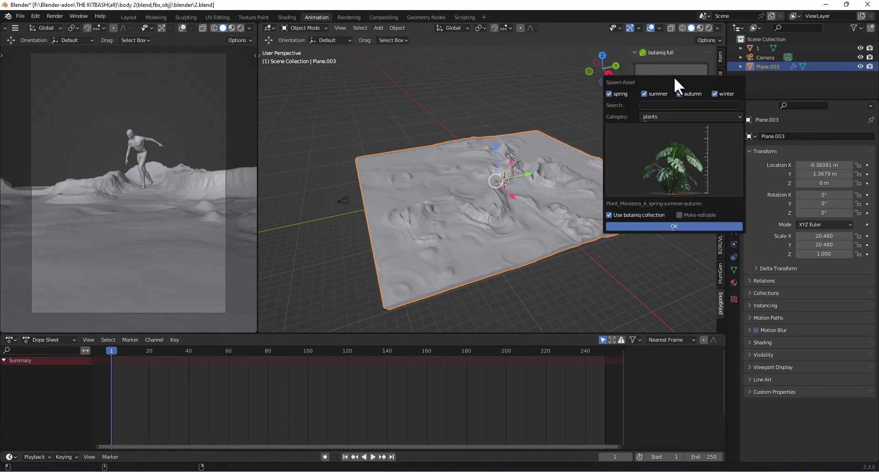
click(670, 120)
click(669, 124)
click(670, 170)
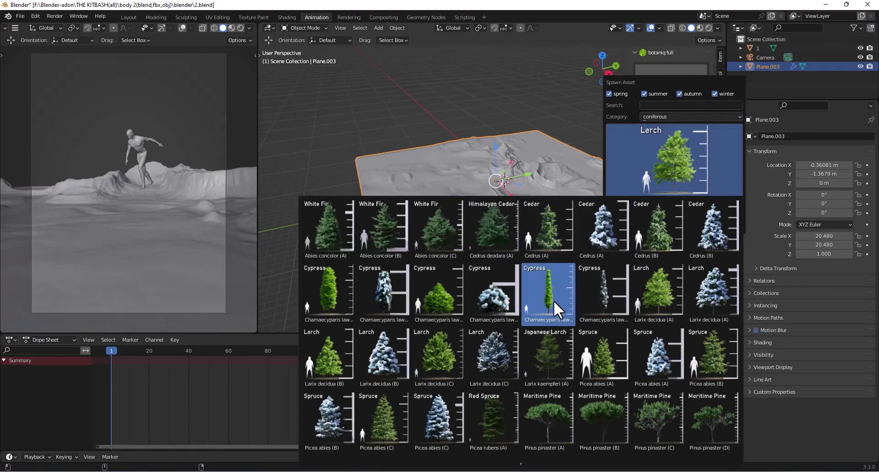
click(600, 421)
click(658, 224)
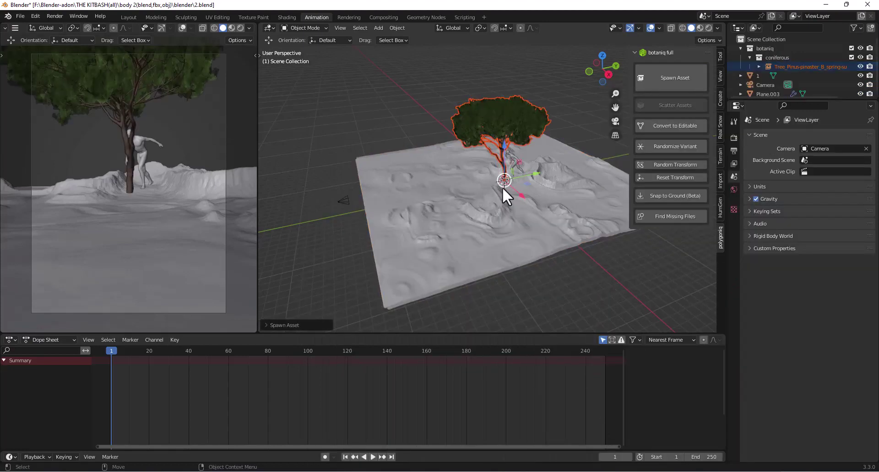
Step: Move the pine tree behind the figure and raise it, to about X -3.8 m, Y 6.17 m, Z 2.13 m
mouse_move(535, 175)
mouse_down()
mouse_move(555, 175)
mouse_move(539, 180)
mouse_move(542, 173)
mouse_up()
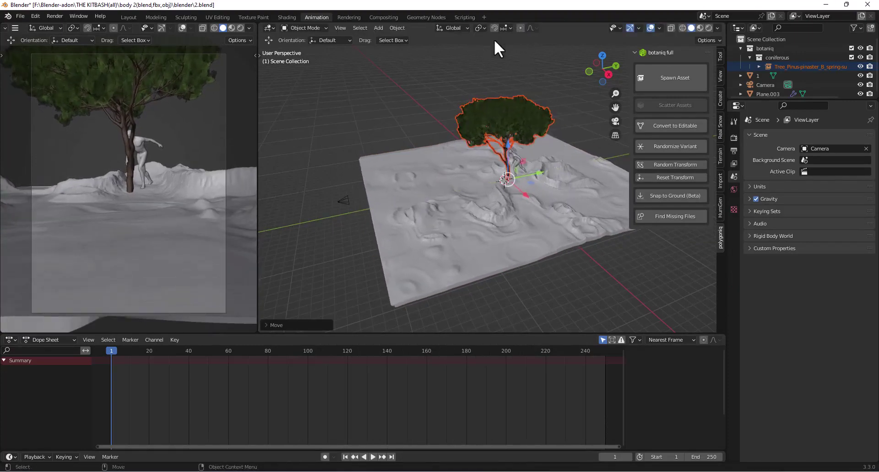
click(504, 111)
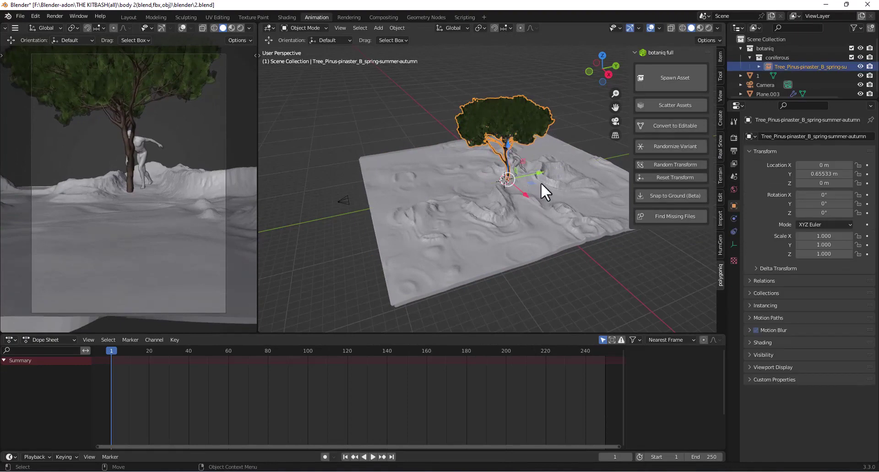
mouse_move(545, 173)
mouse_down()
mouse_move(565, 168)
mouse_move(557, 184)
mouse_move(542, 176)
mouse_move(557, 160)
mouse_up()
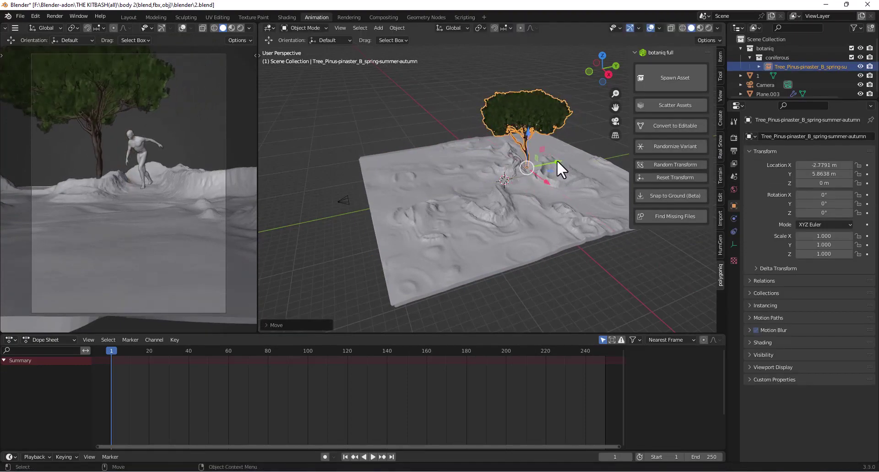
key(g)
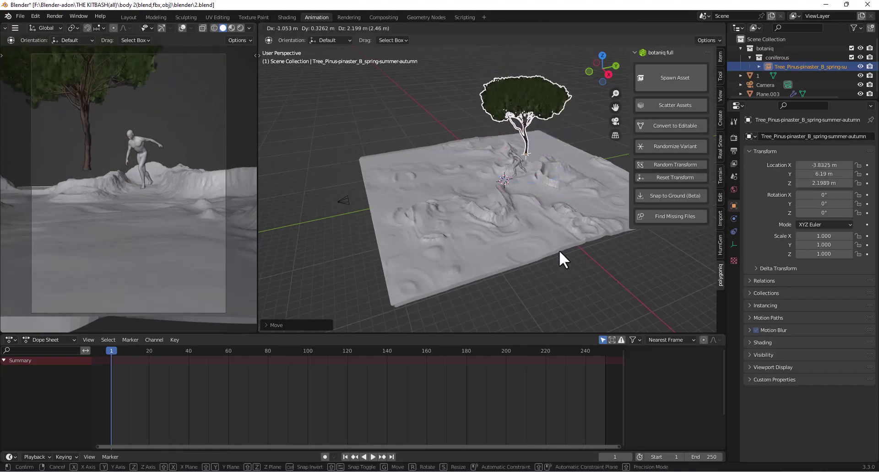
click(559, 248)
Step: Scale the pine tree down uniformly to about 0.6
key(super)
text(Camtasia 2022)
key(Escape)
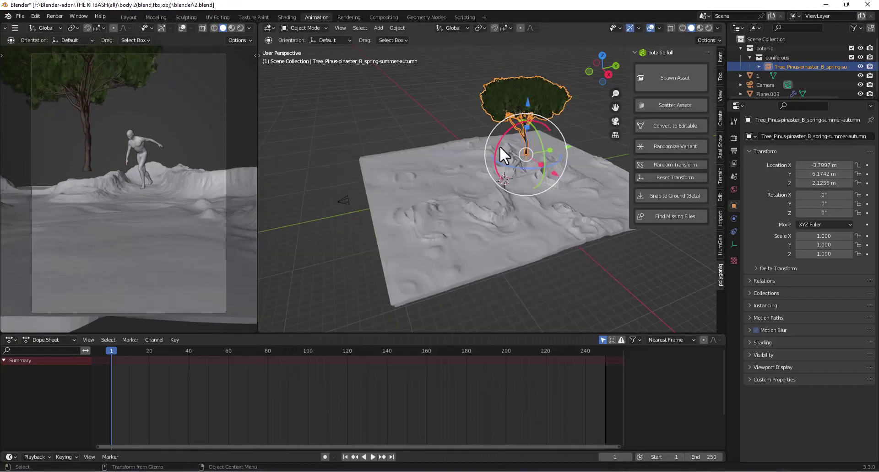
key(s)
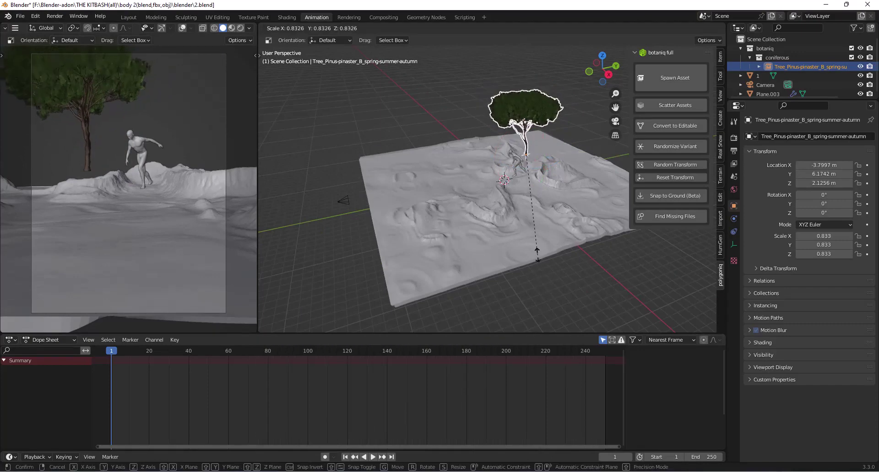
click(532, 227)
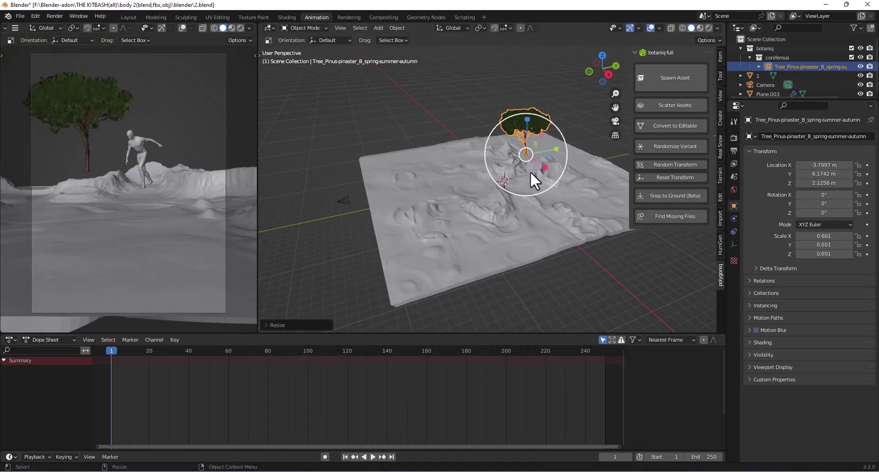
Step: Move the pine tree lower and further behind the figure, to about X -1.12 m, Y 7.10 m, Z 0.33 m
click(544, 148)
click(530, 119)
key(g)
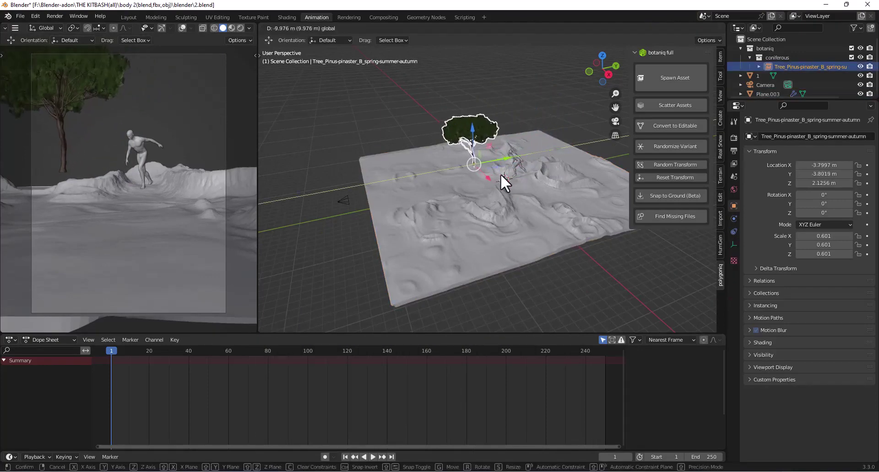
key(z)
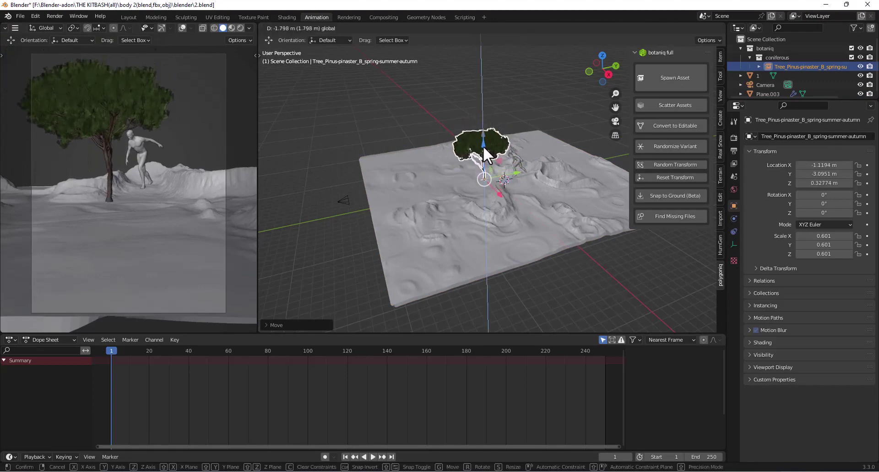
click(482, 146)
key(g)
key(y)
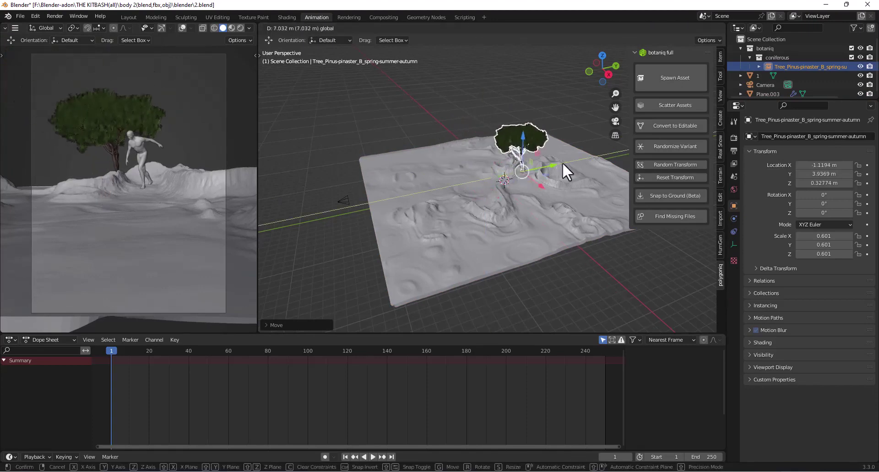
click(570, 166)
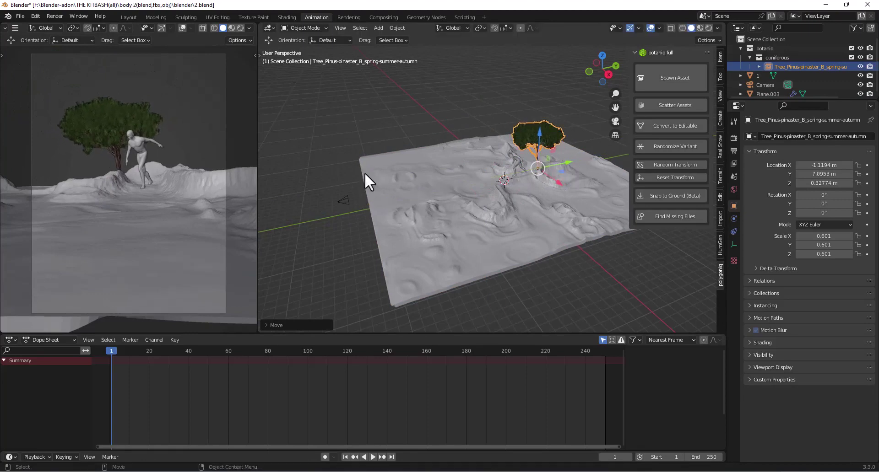
Step: Set the camera view to rendered shading and bring up the world's surface settings
click(239, 28)
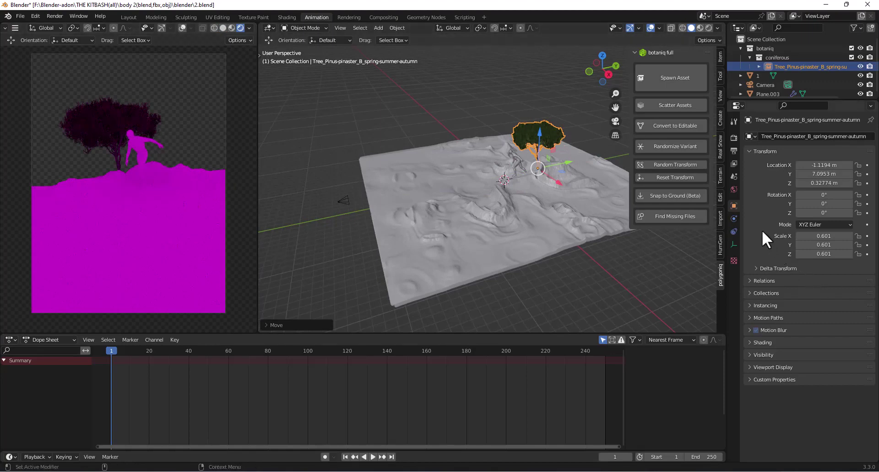
click(734, 190)
click(753, 205)
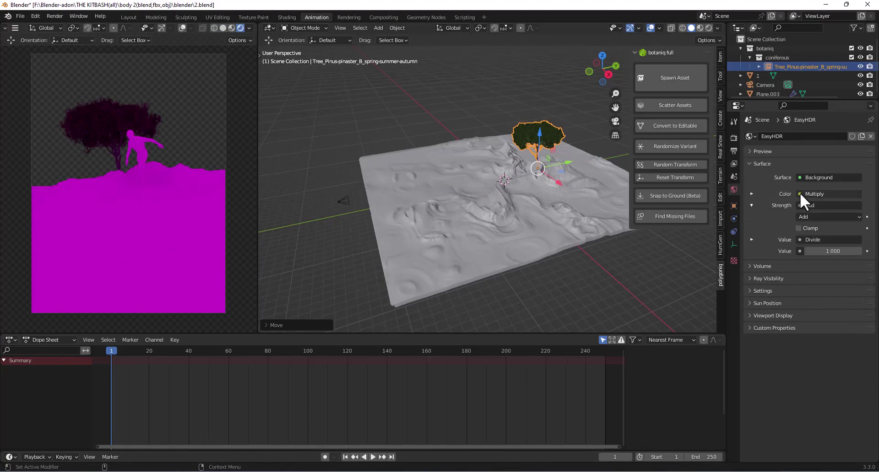
Step: Replace the Dope Sheet with a Shader Editor showing the EasyHDR world's node tree
click(9, 339)
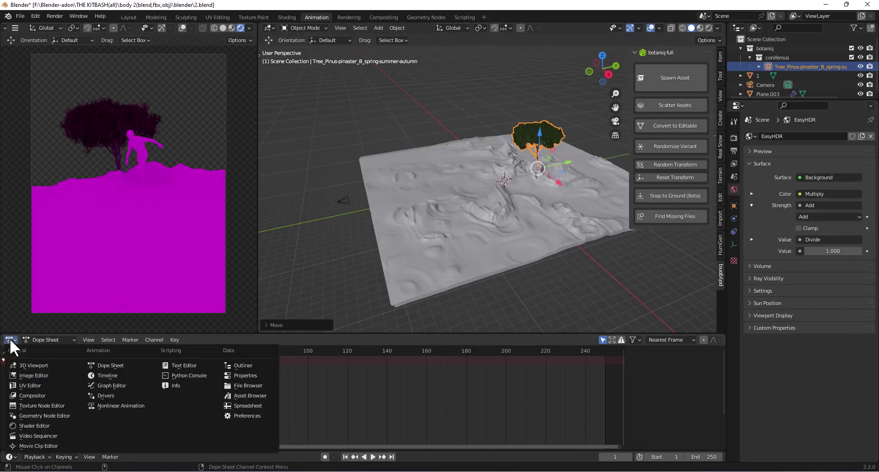
click(23, 426)
click(40, 340)
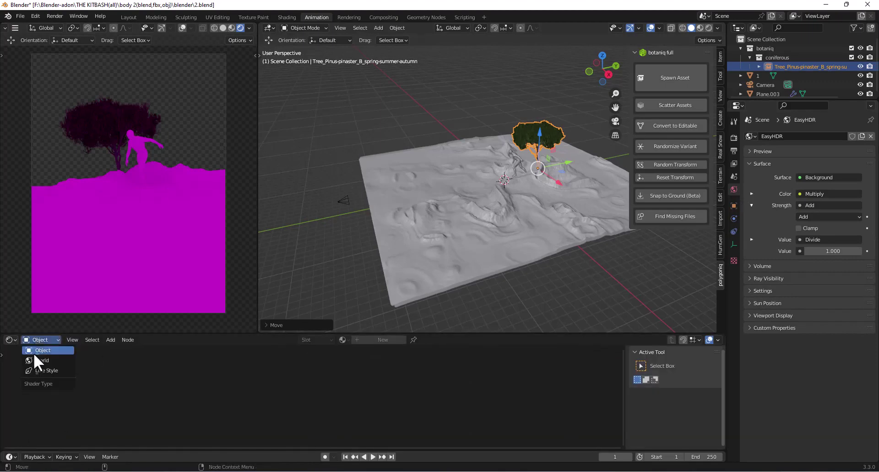
click(40, 360)
scroll(303, 383, up, 1)
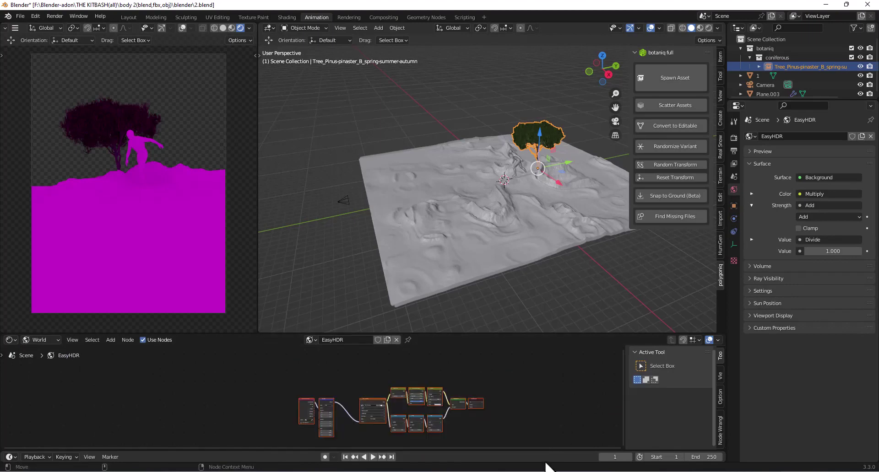
Step: Delete all the EasyHDR world nodes except the Background and World Output nodes
click(510, 386)
drag(298, 378, 521, 437)
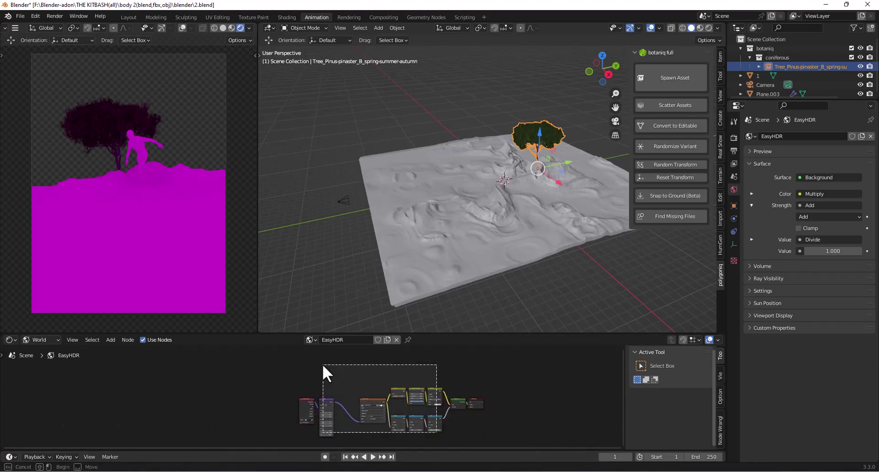
key(Delete)
drag(309, 380, 454, 436)
key(Delete)
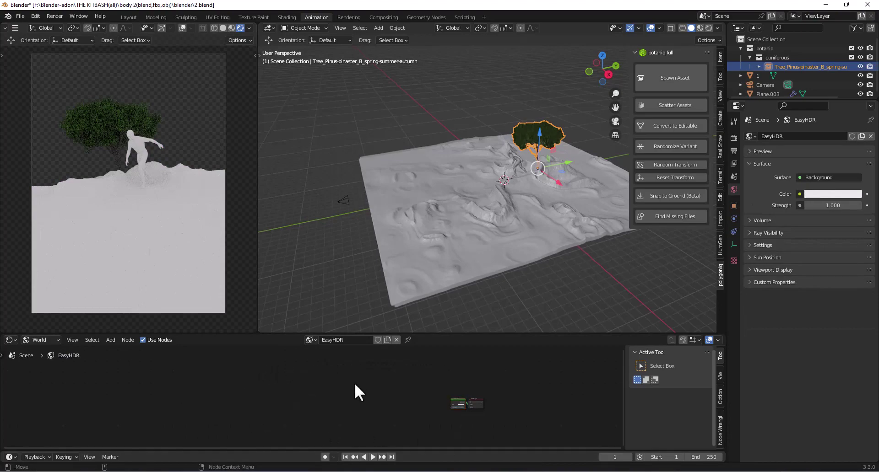
Step: Darken the world background colour to a value of 0.035, and widen the camera view with material preview shading
click(818, 194)
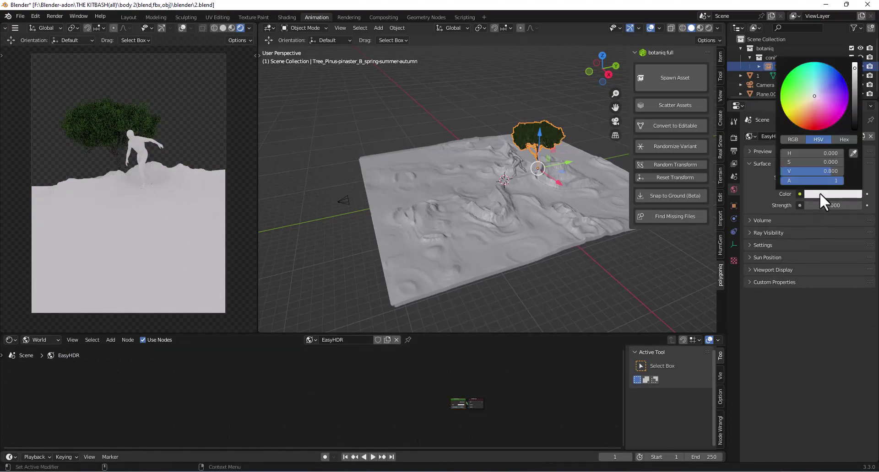
drag(854, 100, 854, 119)
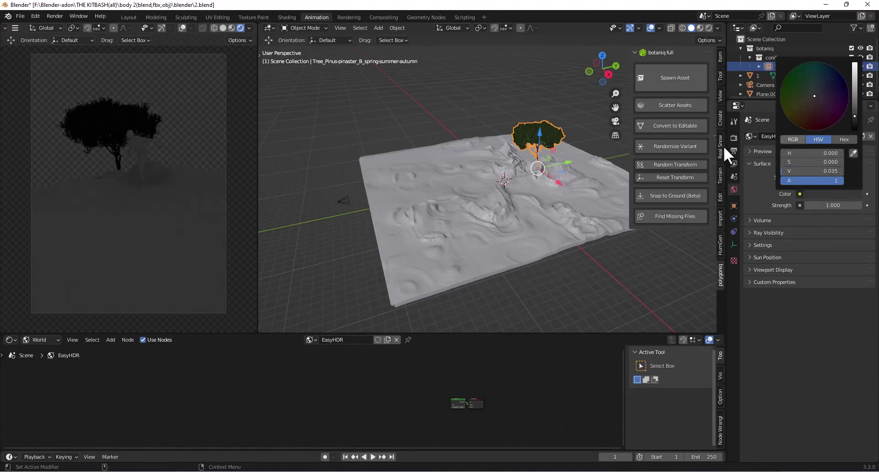
click(297, 135)
drag(257, 153, 320, 160)
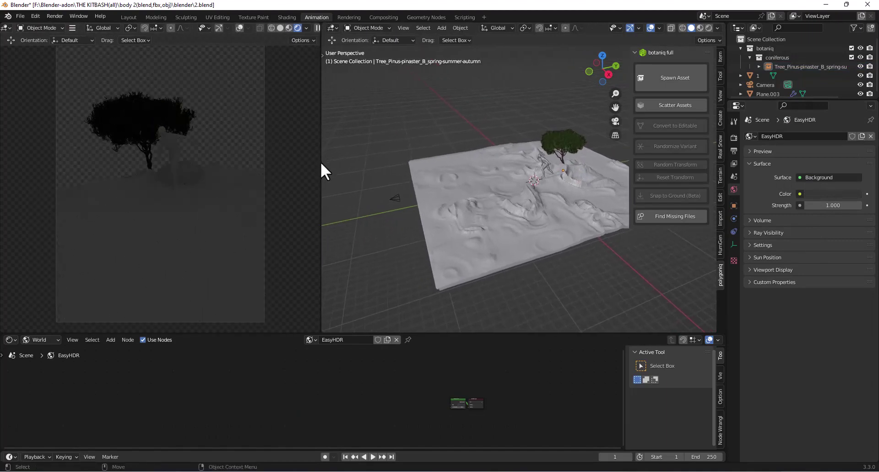
click(290, 27)
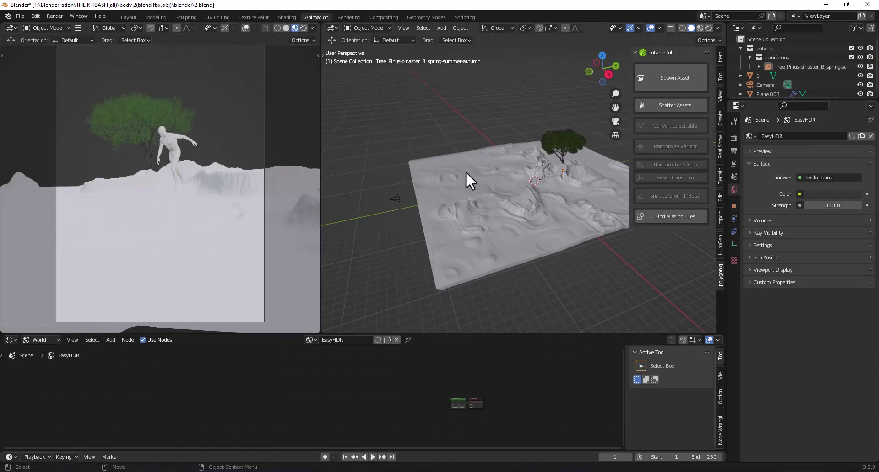
Step: Replace the Shader Editor with an Asset Browser, show the blender library and the New Folder terrain library, and select the terrain
click(15, 341)
click(241, 399)
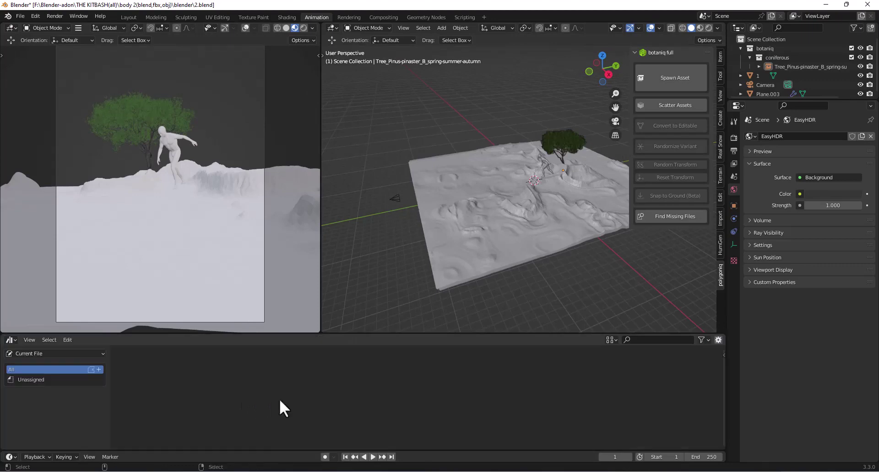
click(52, 354)
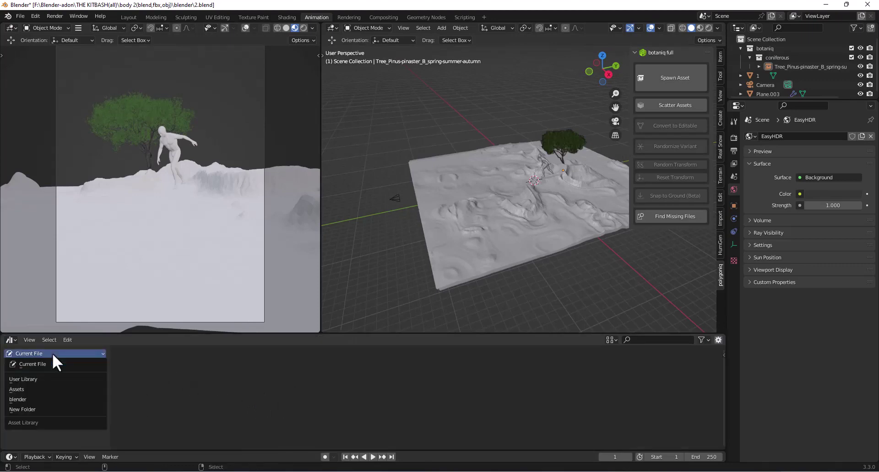
click(27, 398)
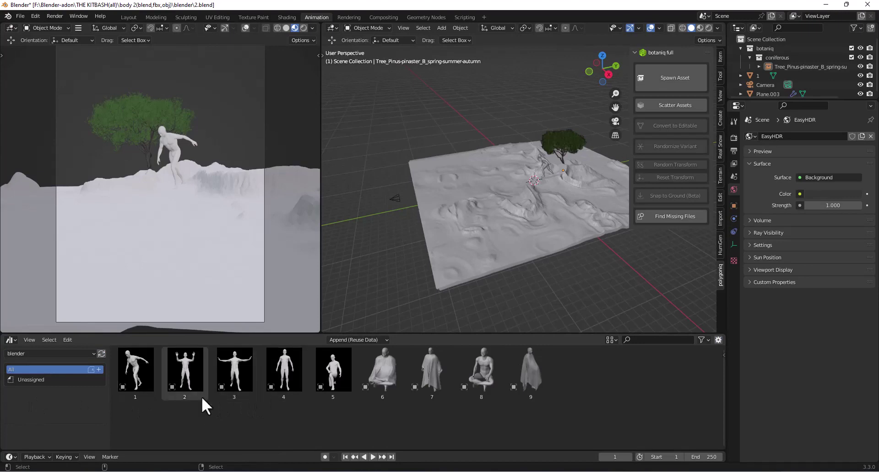
click(37, 354)
click(17, 410)
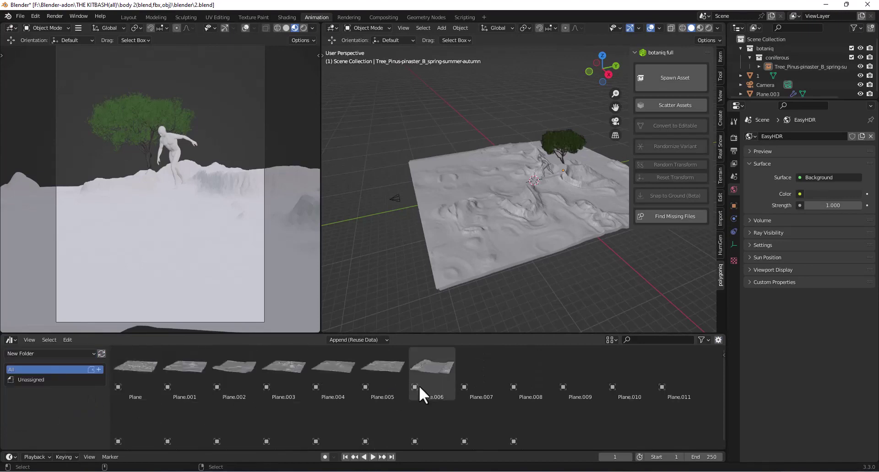
click(484, 229)
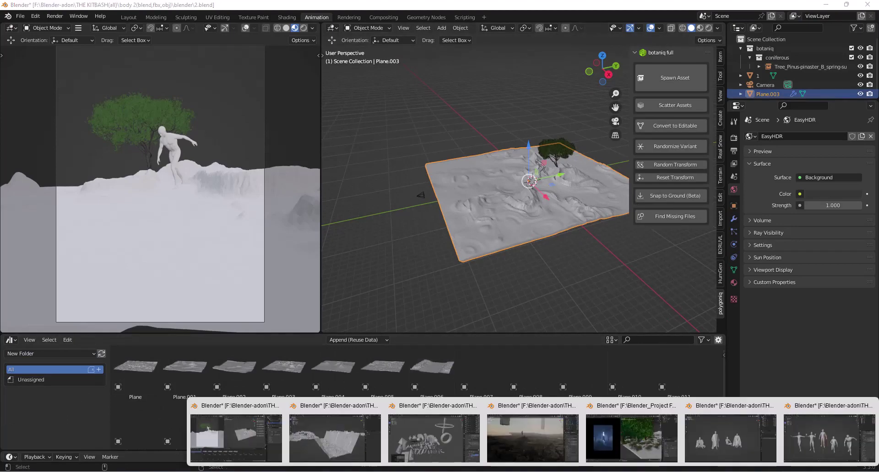
Step: Switch to the environment.blend Blender window and inspect the astronaut and the surrounding landscape in the rendered view
click(522, 449)
middle_drag(365, 270, 430, 279)
scroll(404, 294, up, 3)
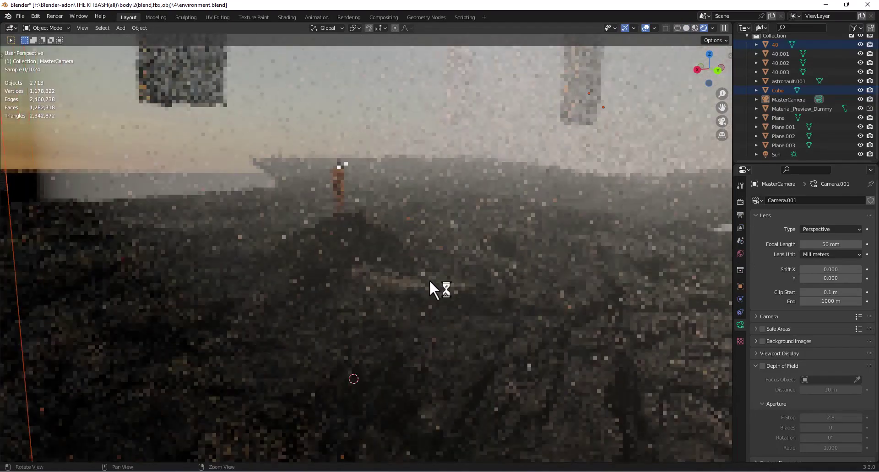
scroll(441, 290, up, 3)
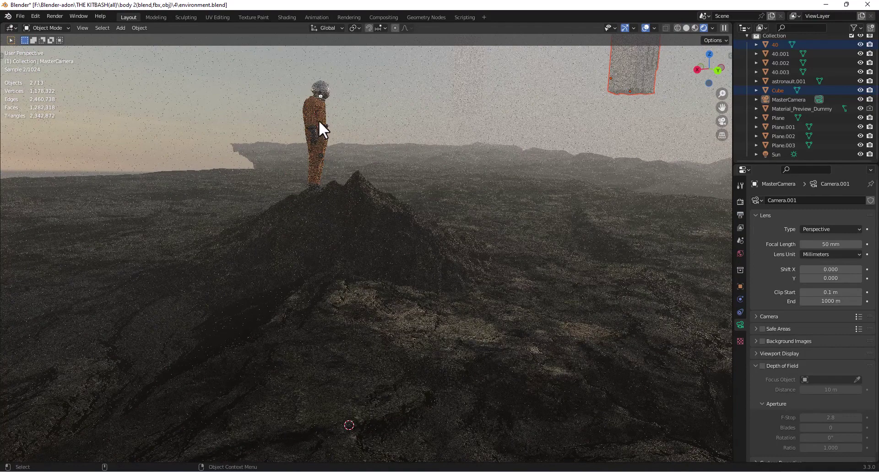
click(319, 138)
scroll(452, 316, down, 6)
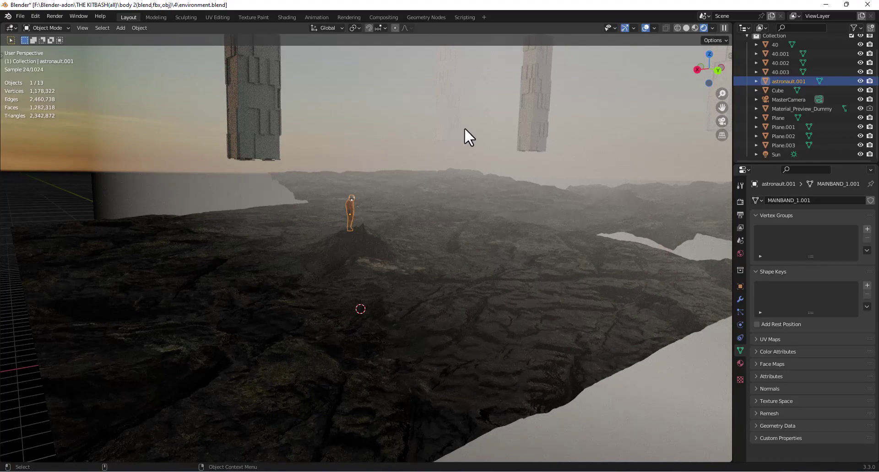
scroll(465, 110, up, 2)
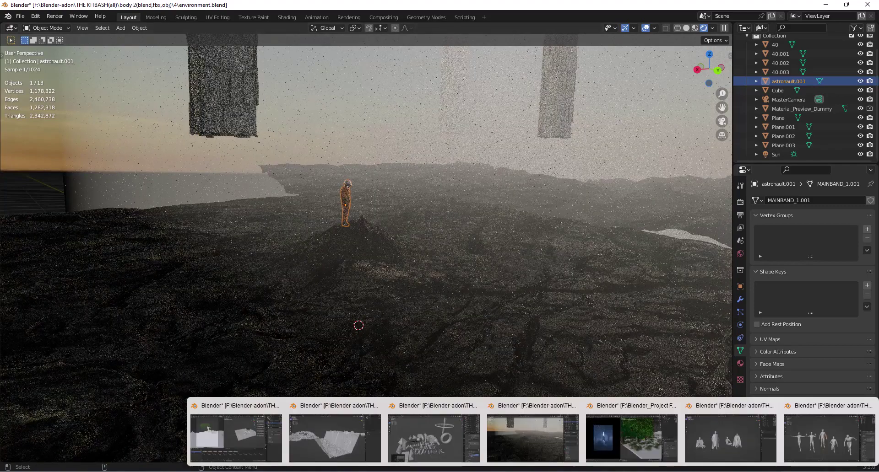
Step: Switch to the browser, review The Environment Kitbash product page on Blender Market, and return to Blender
mouse_move(581, 471)
click(592, 455)
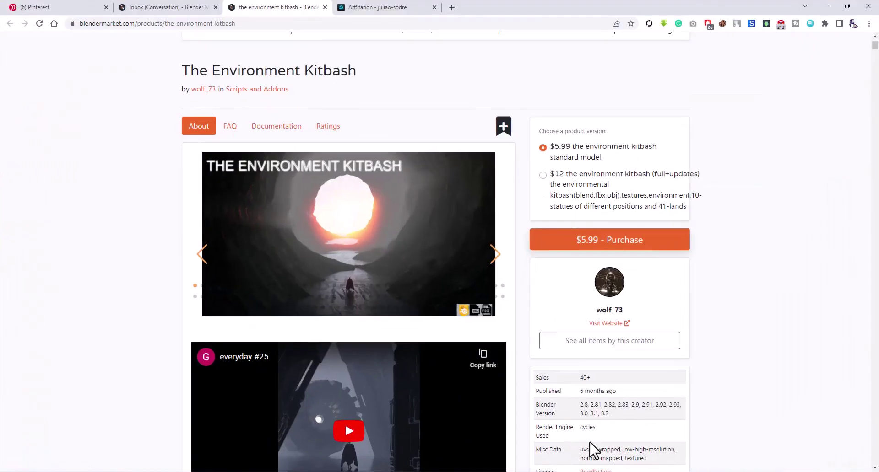
scroll(422, 240, down, 5)
scroll(421, 236, down, 4)
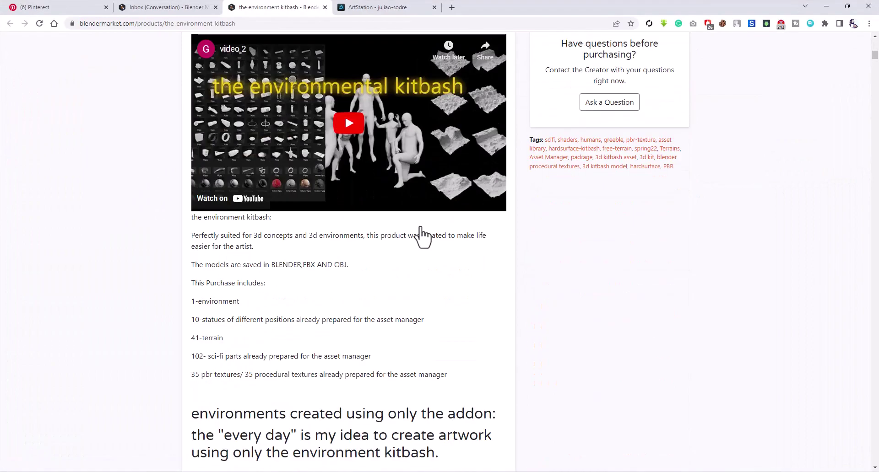
scroll(423, 235, up, 8)
scroll(420, 232, up, 3)
scroll(421, 233, down, 4)
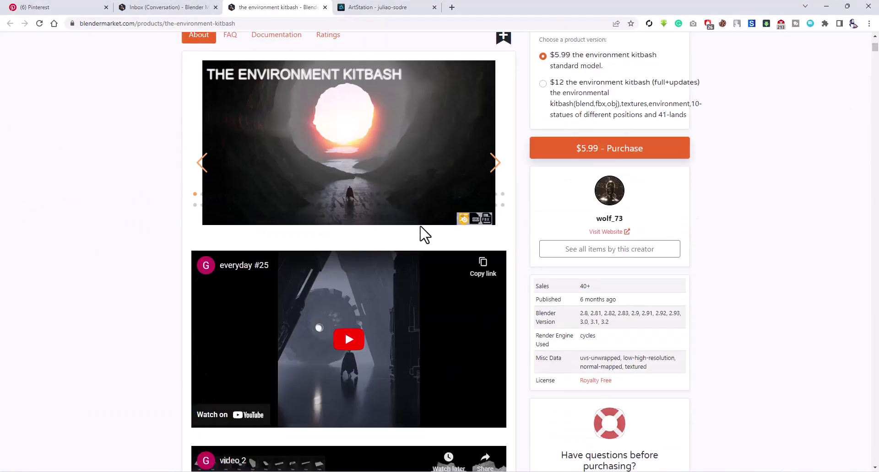
scroll(420, 232, up, 4)
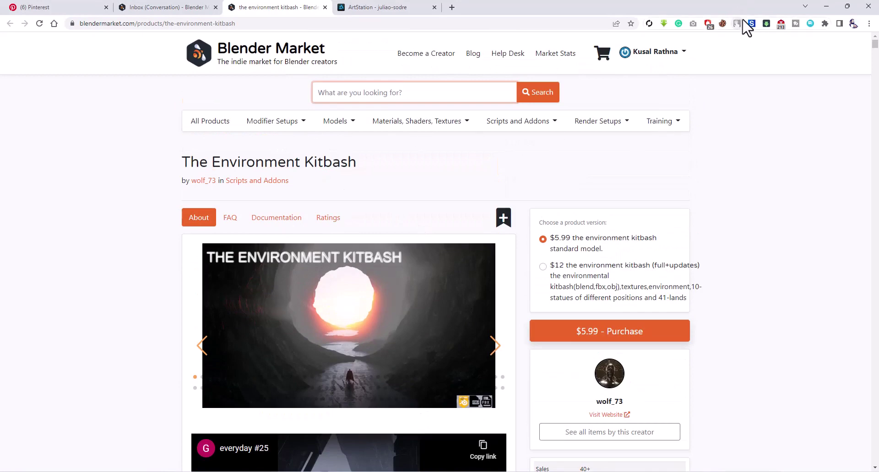
click(827, 6)
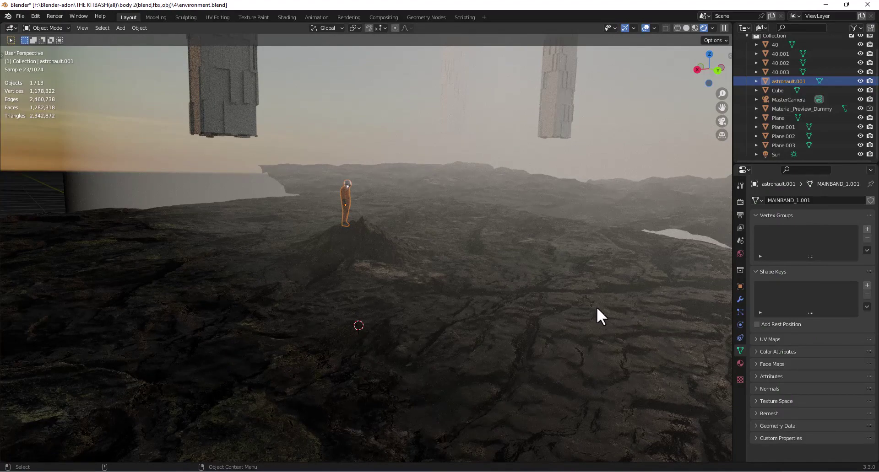
Step: Zoom out on the astronaut scene and switch to the Dark forest.blend Blender window
scroll(467, 197, down, 2)
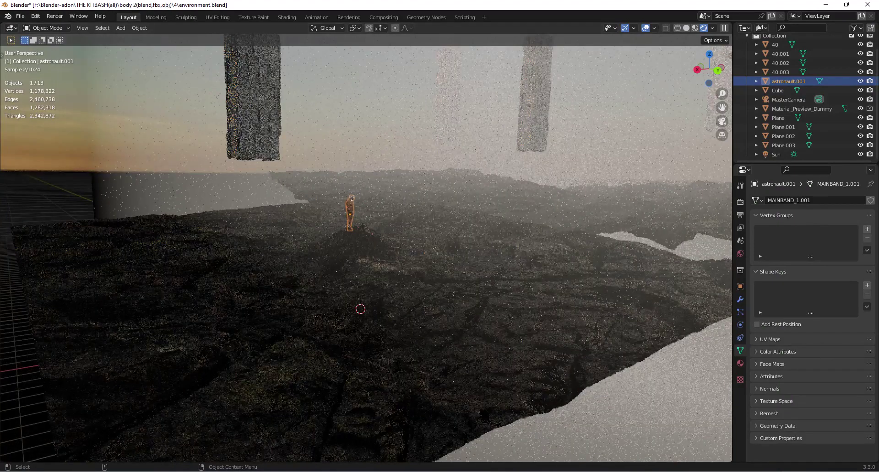
mouse_move(611, 469)
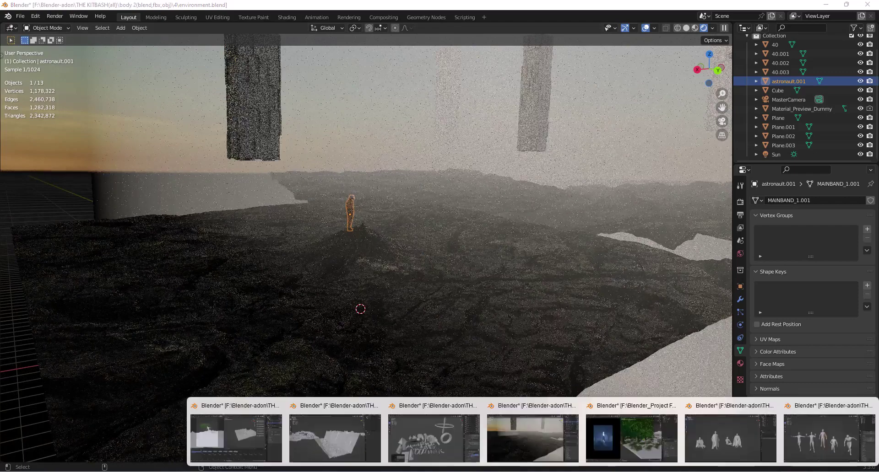
click(623, 438)
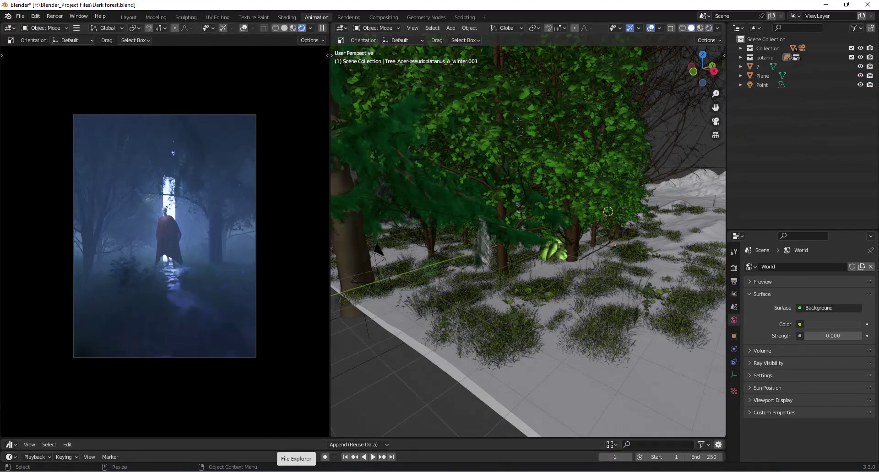
Step: Switch to the image viewer, look through the finished renders from untitled.png to Dark goad corredcton.png, and return to the Dark forest scene
click(296, 471)
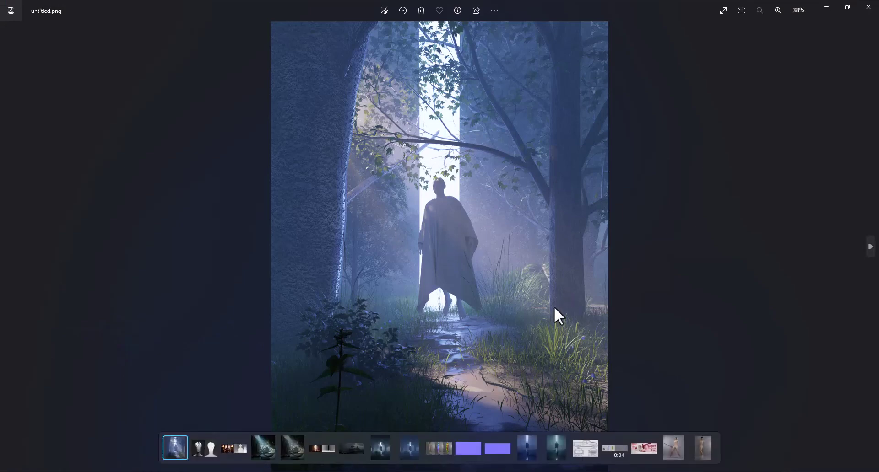
click(264, 451)
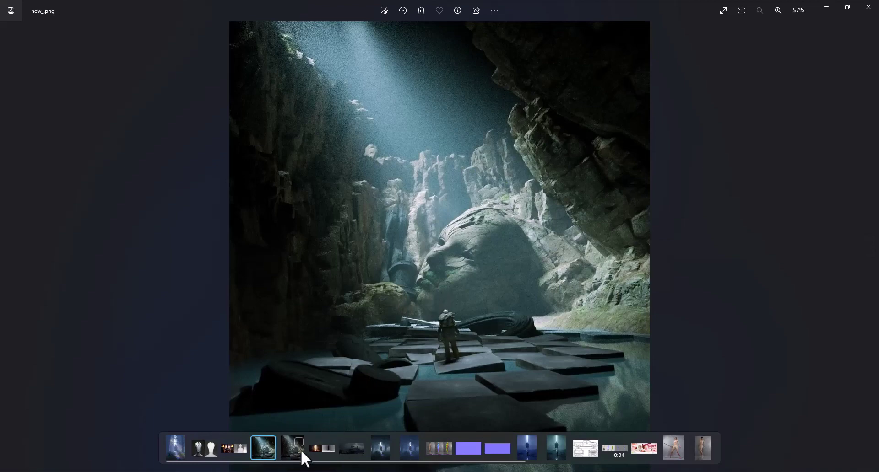
click(350, 448)
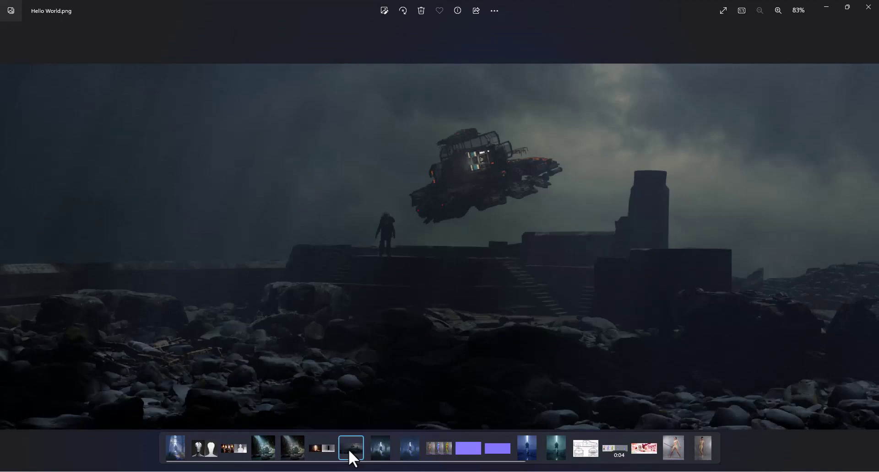
click(383, 449)
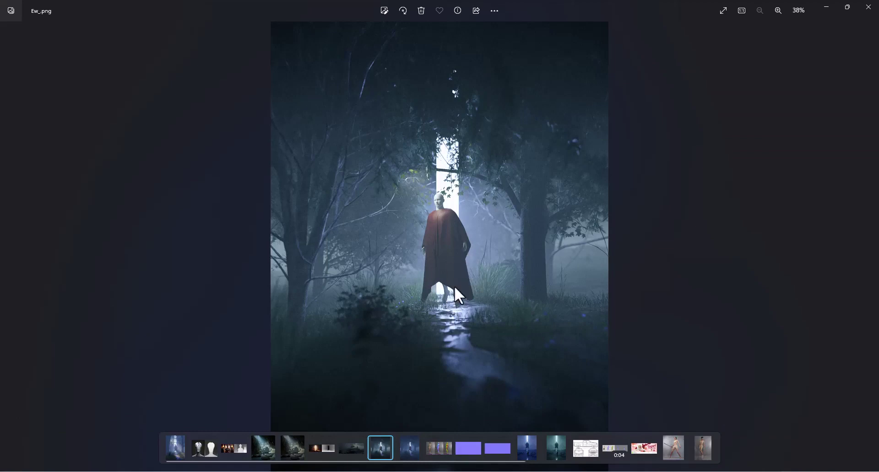
click(407, 450)
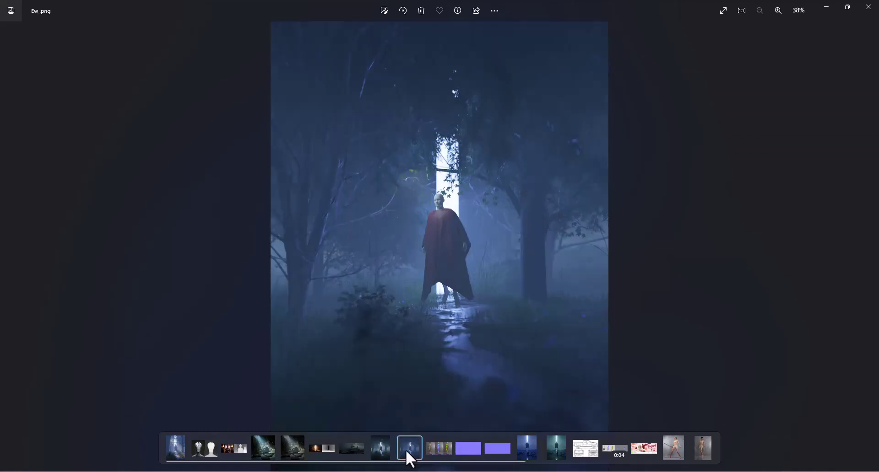
click(529, 449)
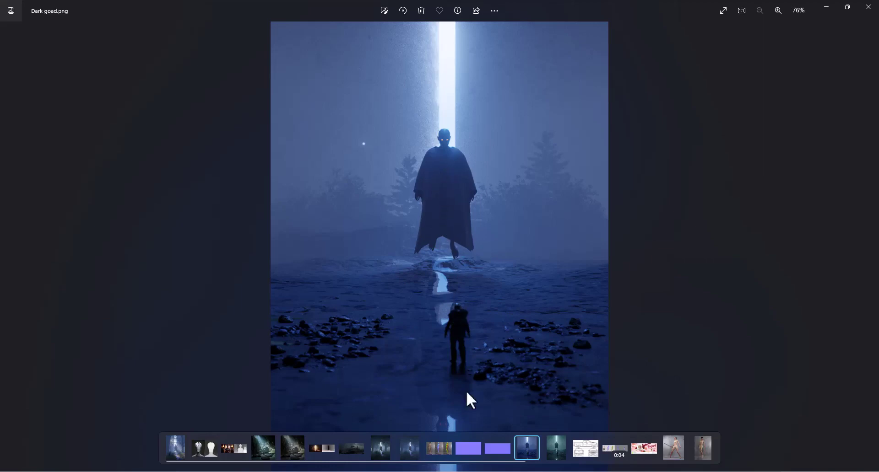
click(557, 450)
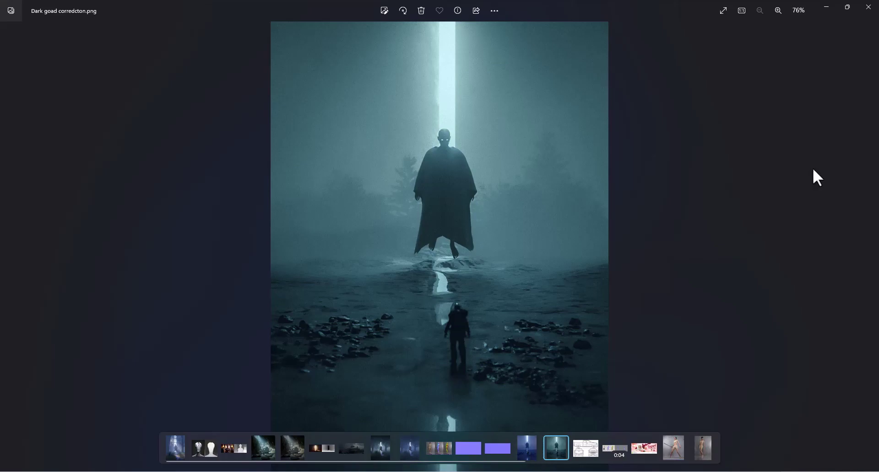
key(alt+Tab)
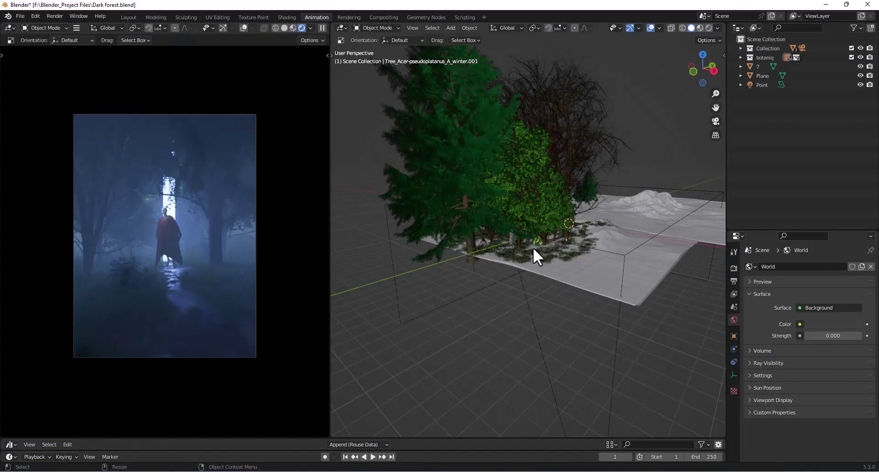